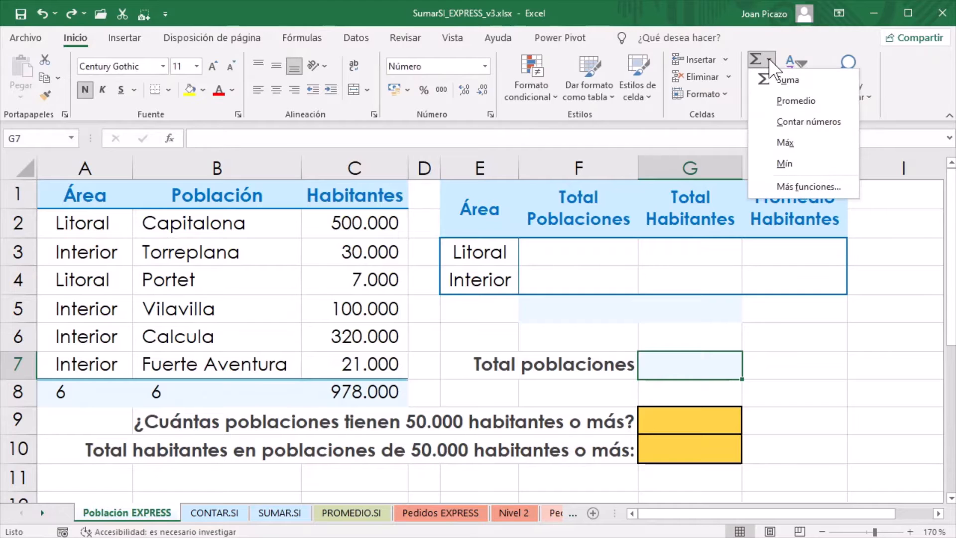
# Count the numbers in C2:C7 with CONTAR in the Total poblaciones cell G7
pyautogui.click(789, 122)
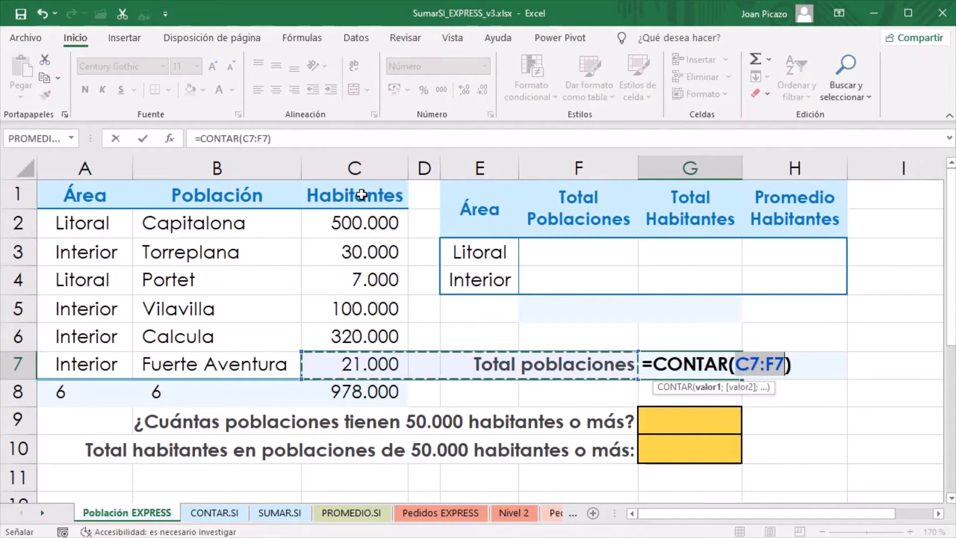
pyautogui.moveTo(354, 222); pyautogui.dragTo(348, 363)
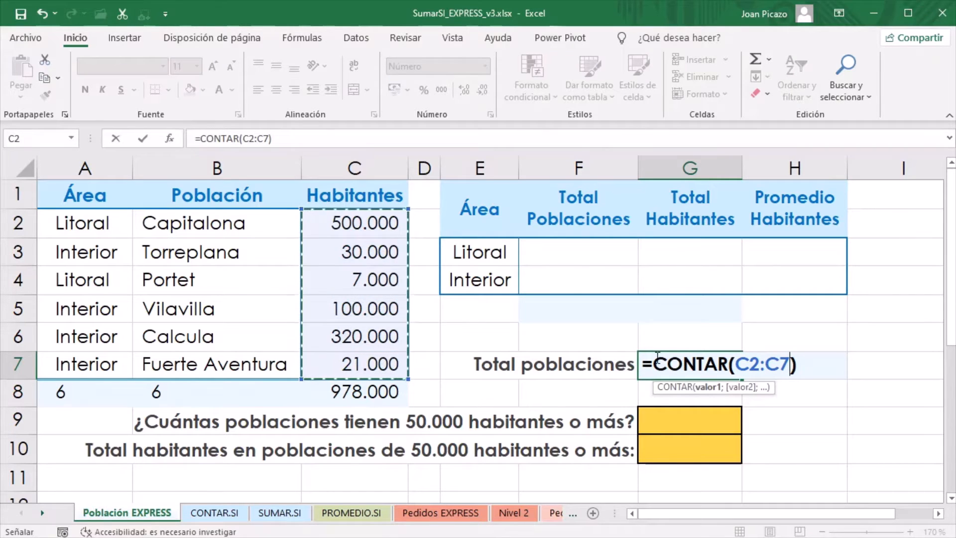
pyautogui.press('Return')
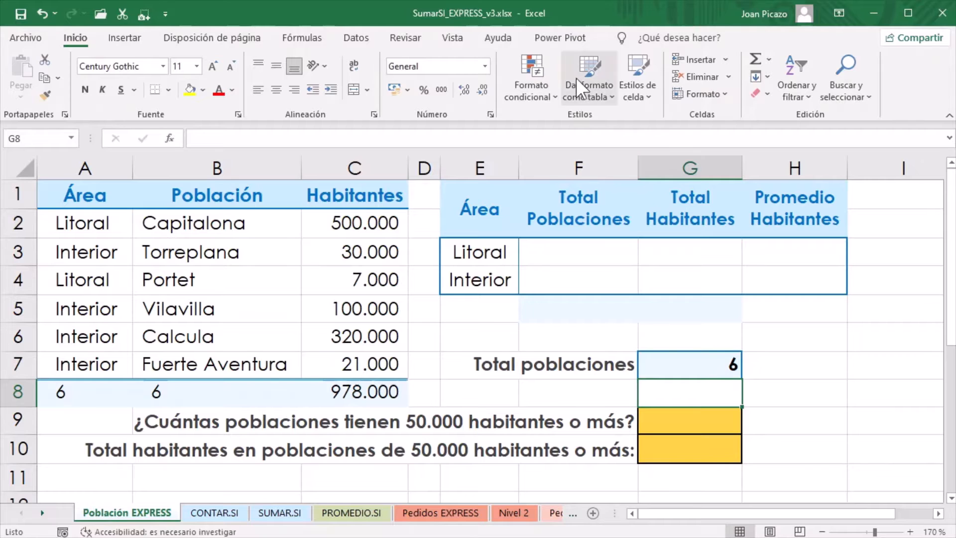
# Consult the syntax on the CONTAR.SI sheet and enter CONTAR.SI in F3 of Población EXPRESS with range A2:A7 and criterion "litoral"
pyautogui.click(563, 252)
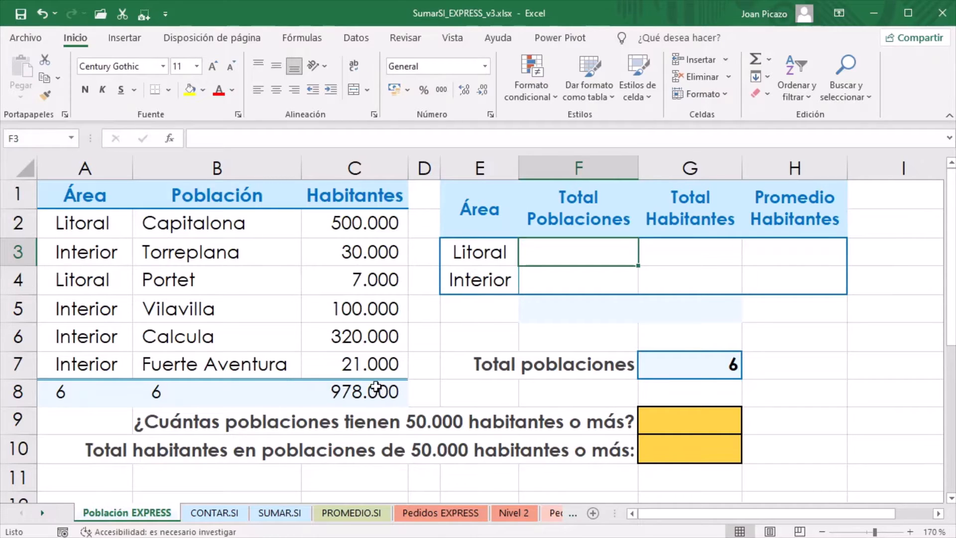
pyautogui.hotkey('ctrl', 'z')
pyautogui.click(210, 514)
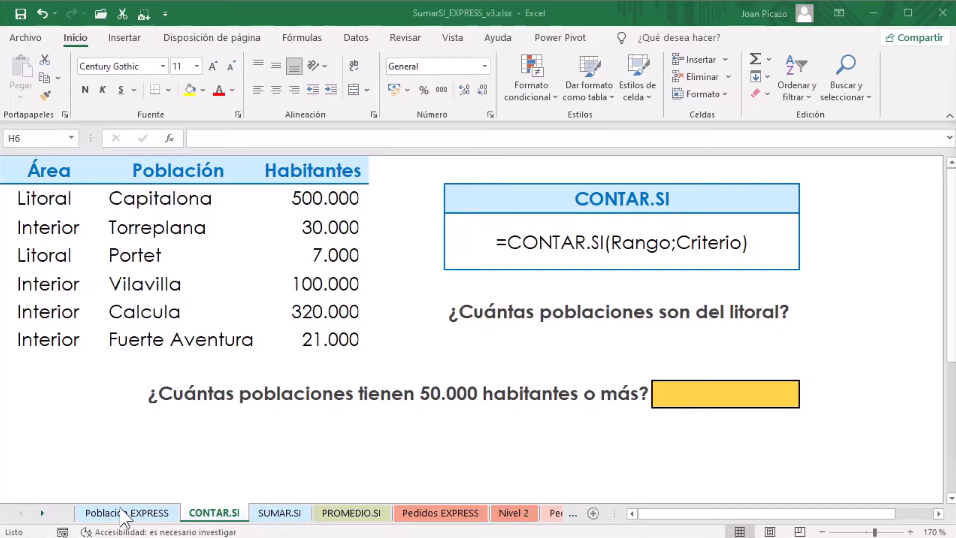
pyautogui.click(119, 512)
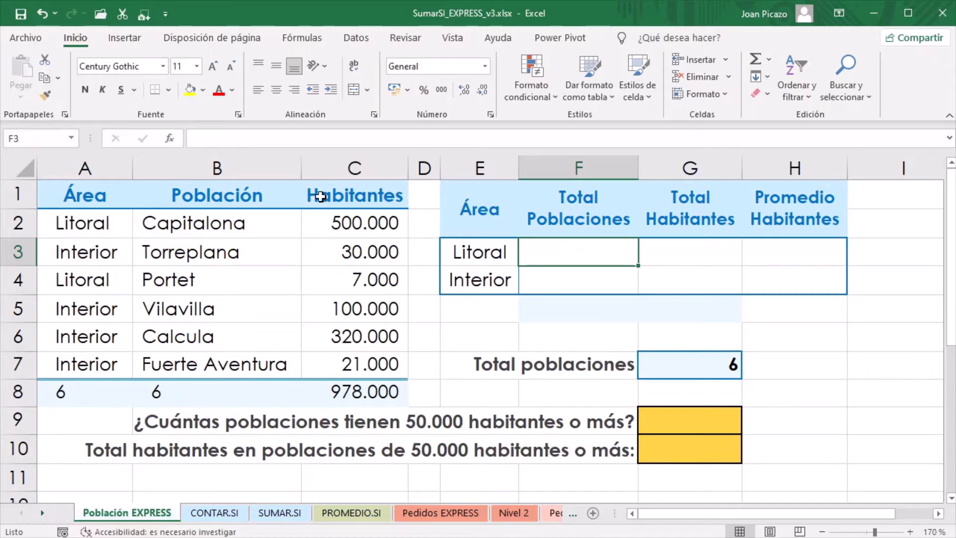
pyautogui.click(169, 137)
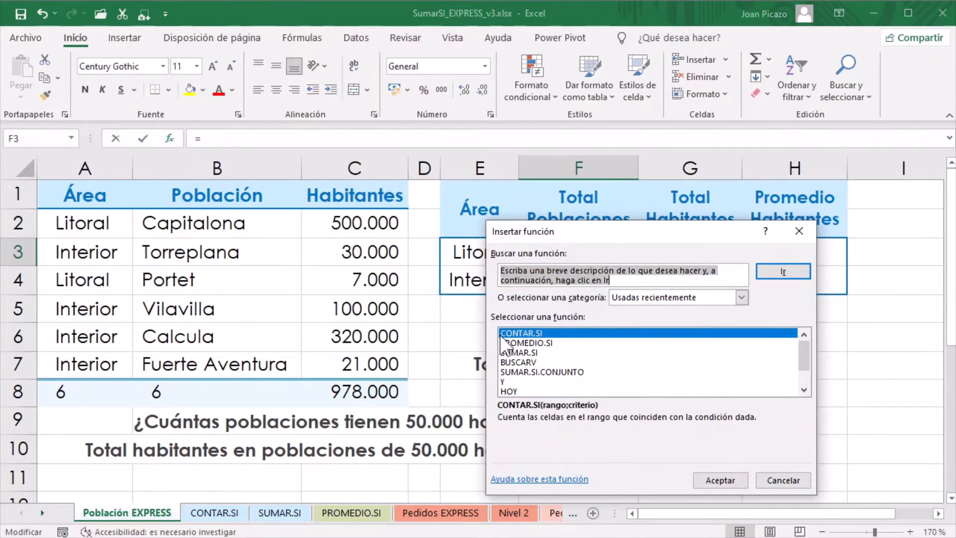
pyautogui.click(715, 480)
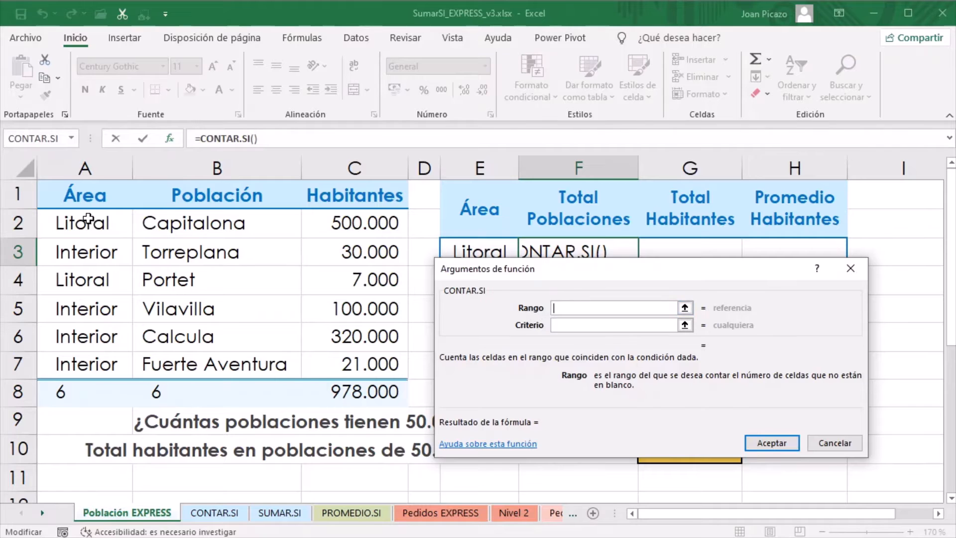
pyautogui.moveTo(79, 220); pyautogui.dragTo(75, 365)
pyautogui.click(564, 323)
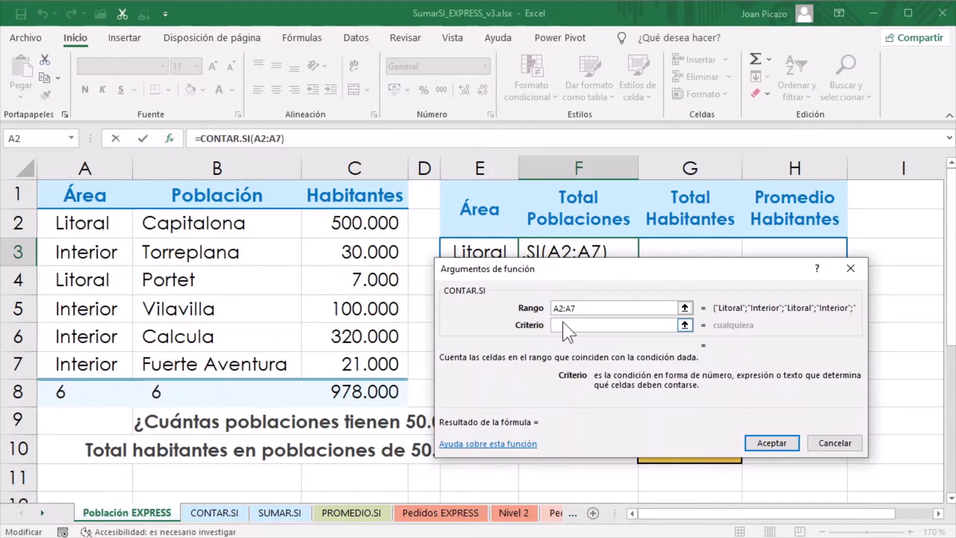
pyautogui.write('li')
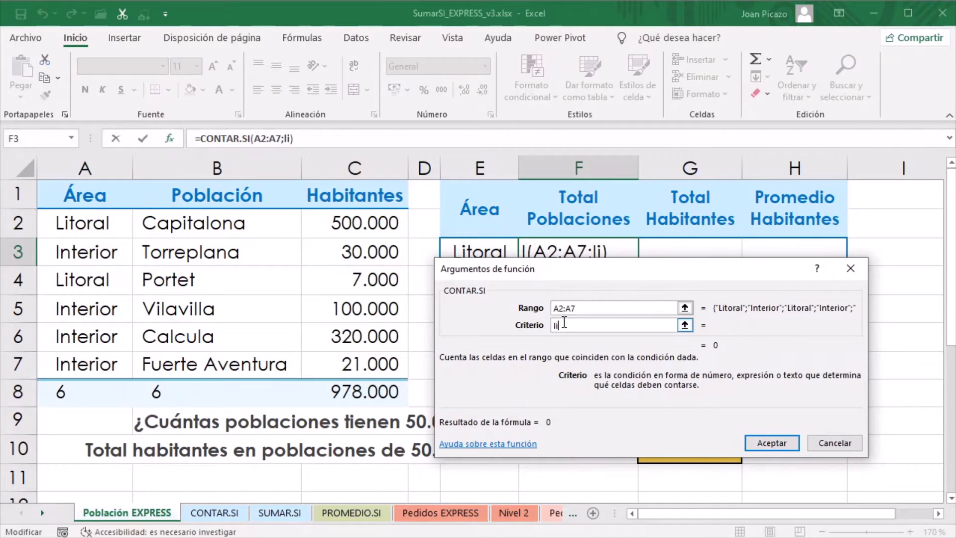
pyautogui.write('toral')
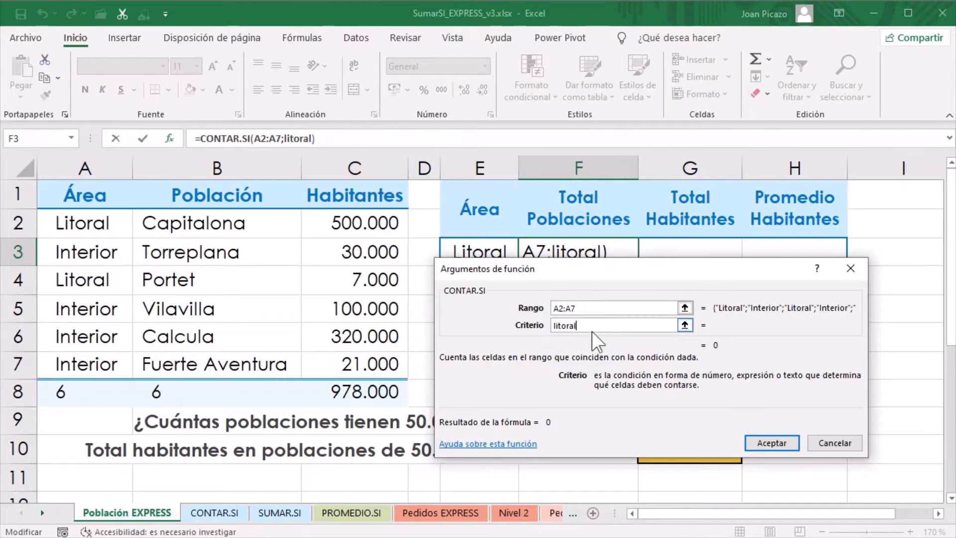
pyautogui.click(772, 442)
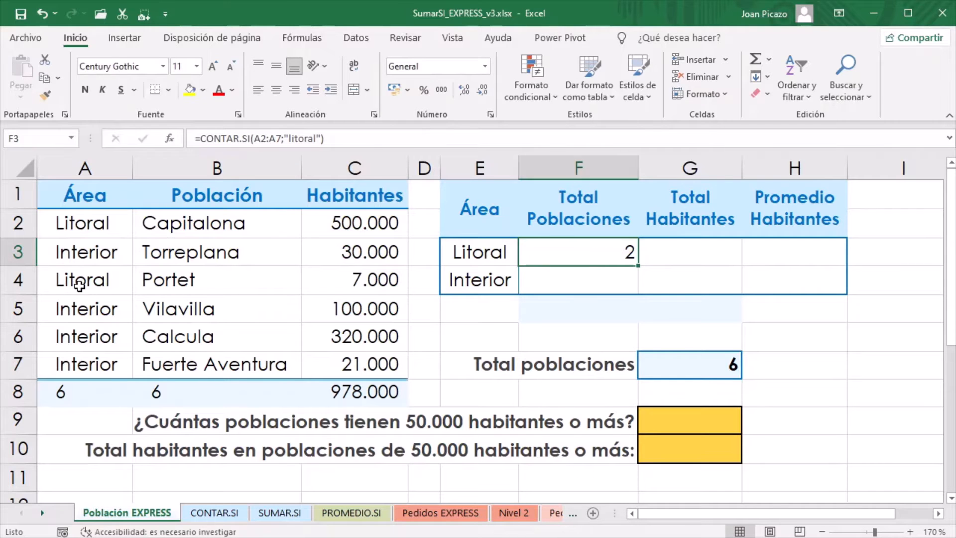
# Count the Interior towns in F4 with CONTAR.SI, using range A2:A7 and cell E4 as the criterion
pyautogui.click(570, 284)
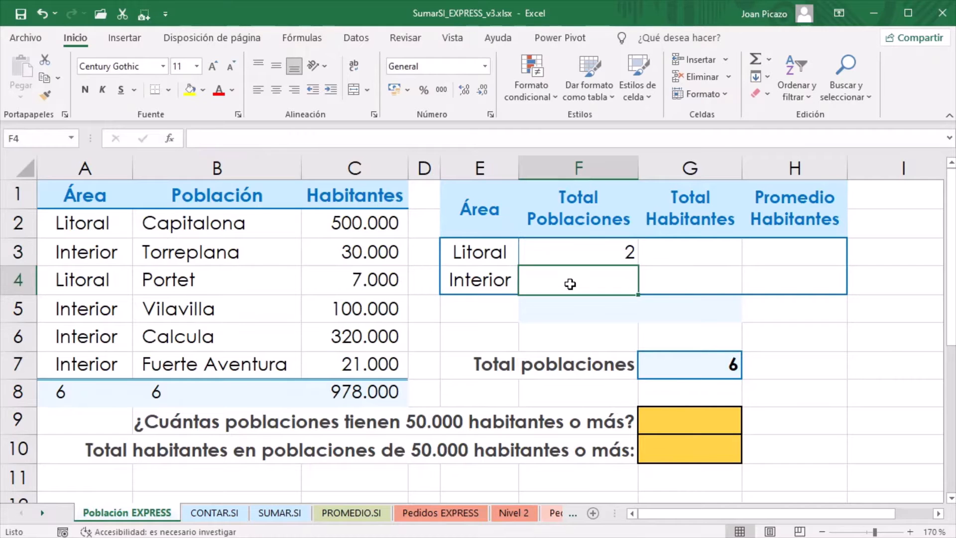
pyautogui.click(168, 139)
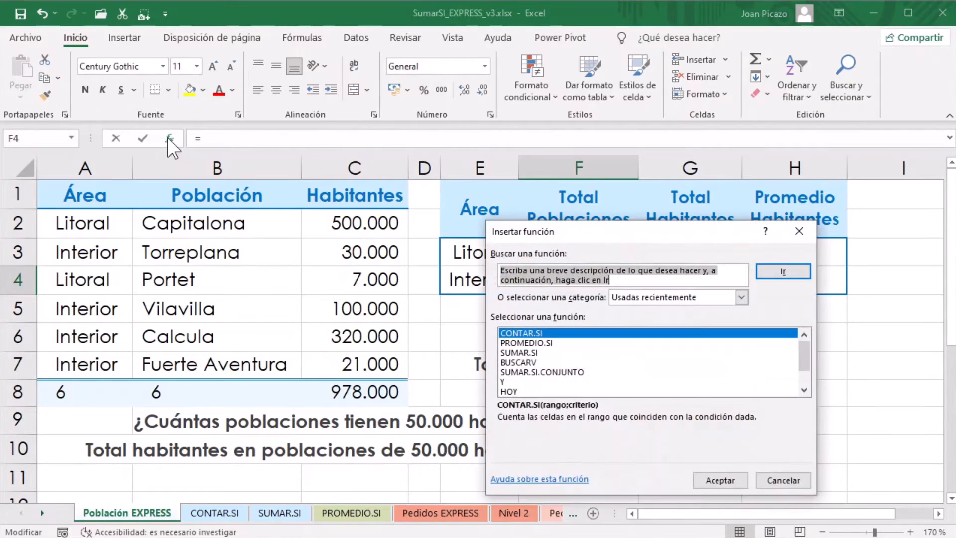
pyautogui.doubleClick(516, 332)
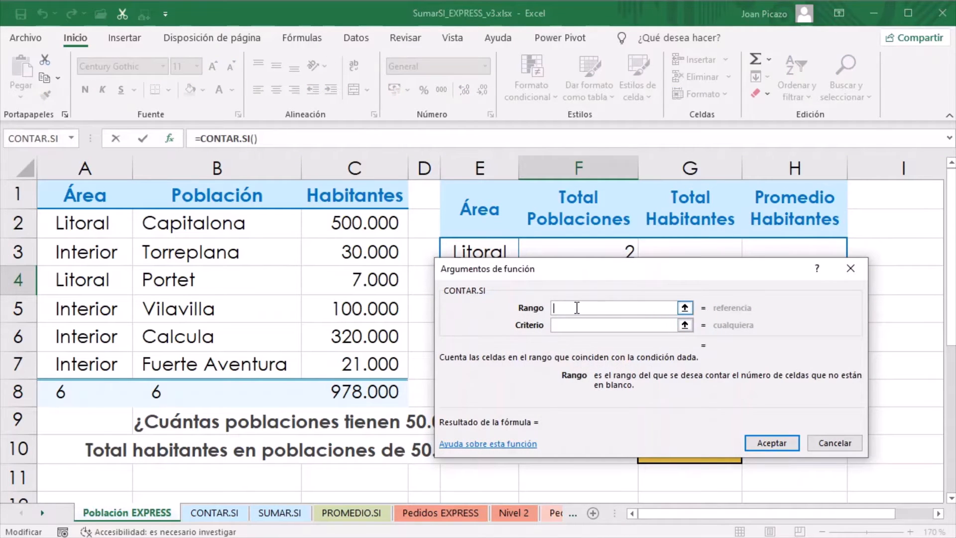
pyautogui.moveTo(560, 270); pyautogui.dragTo(553, 286)
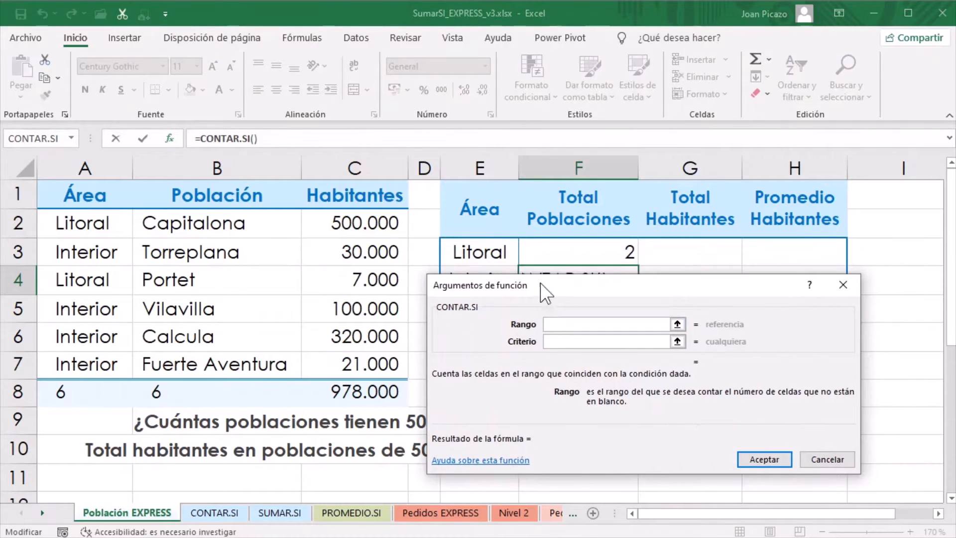
pyautogui.moveTo(76, 228); pyautogui.dragTo(72, 366)
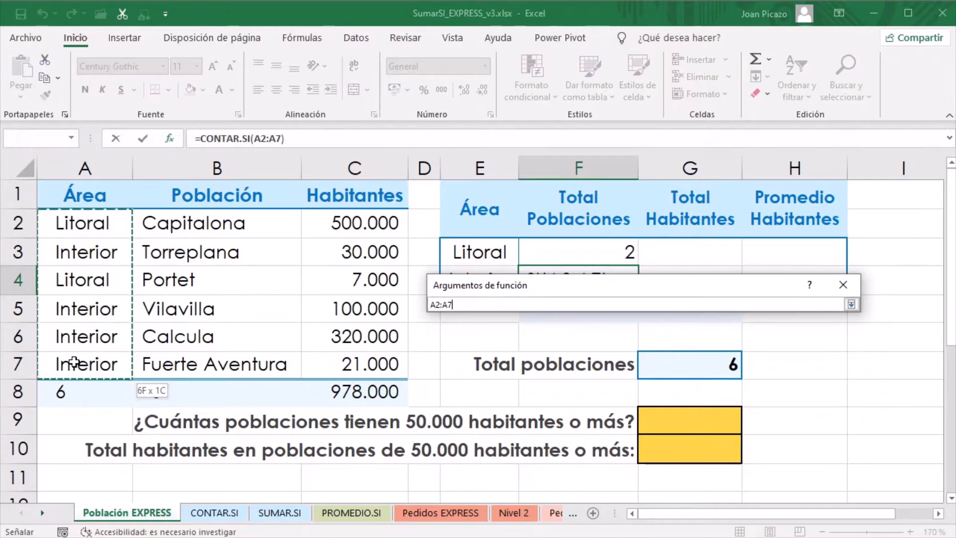
pyautogui.click(590, 342)
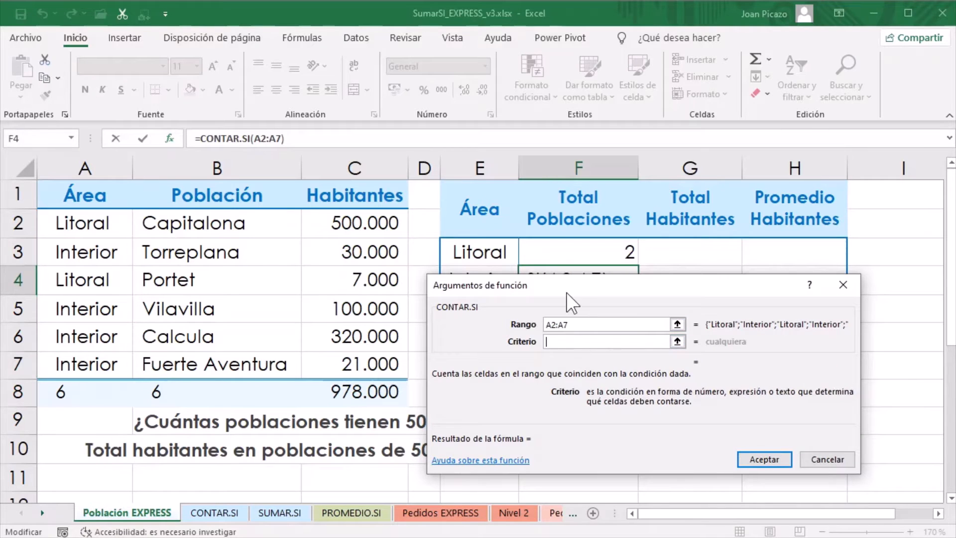
pyautogui.moveTo(567, 291); pyautogui.dragTo(568, 315)
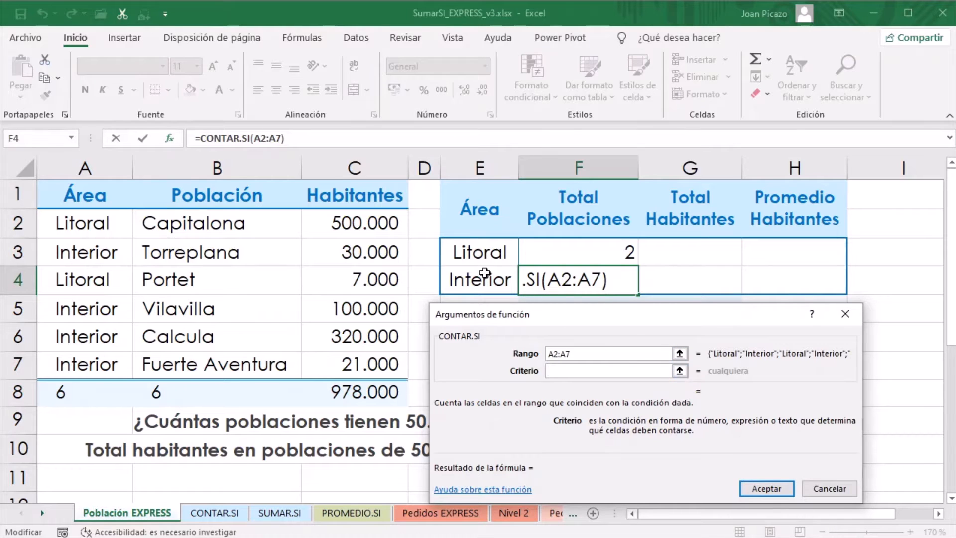
pyautogui.click(469, 277)
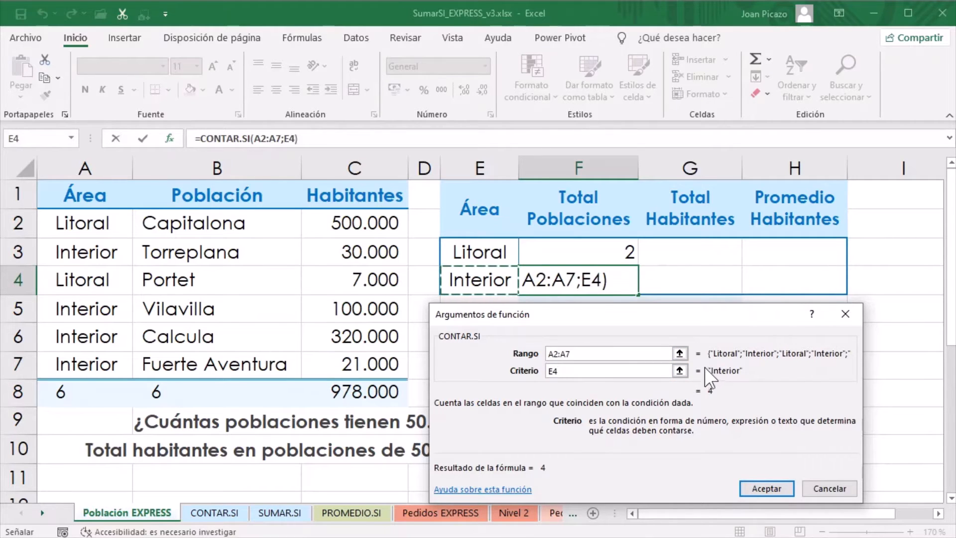
pyautogui.click(757, 486)
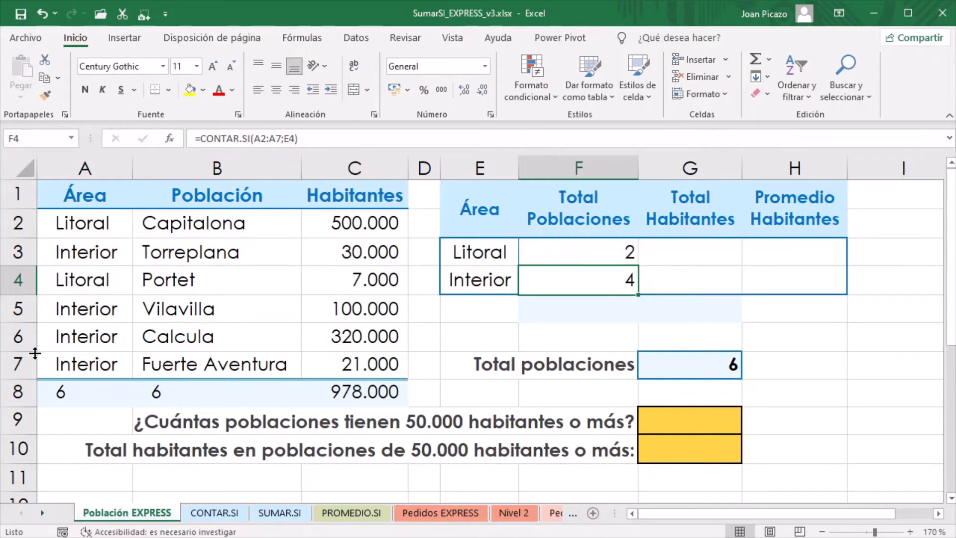
# Total the town counts F3:F4 in cell F5 with SUMA
pyautogui.click(572, 311)
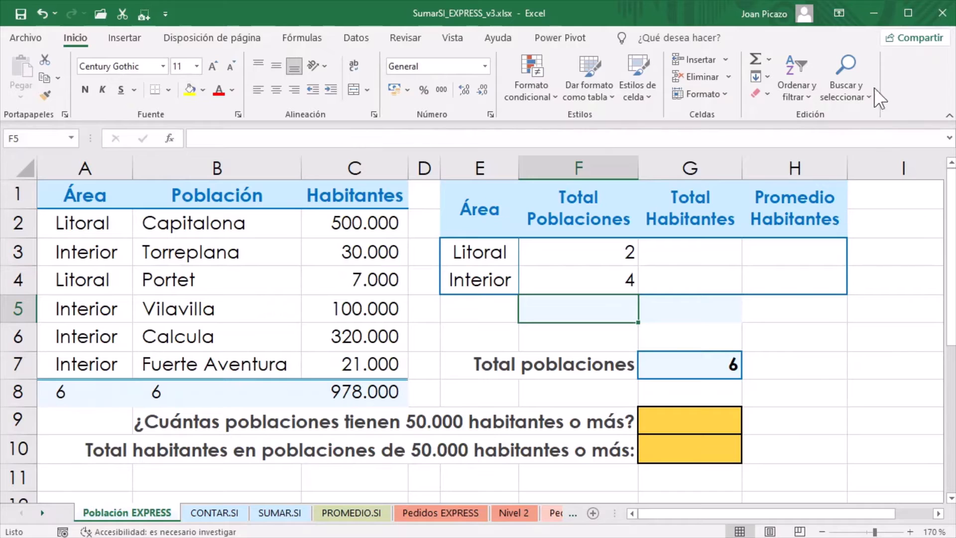
pyautogui.click(758, 57)
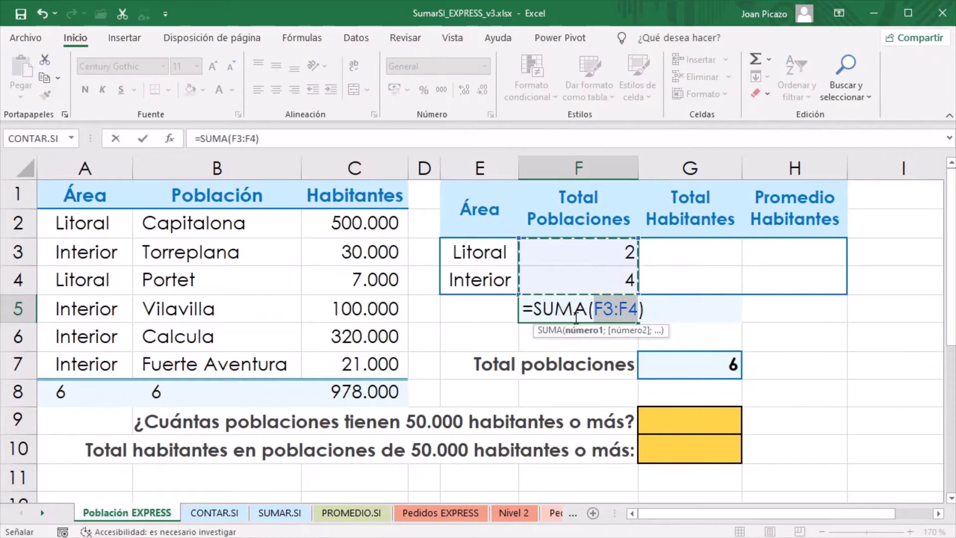
pyautogui.press('Return')
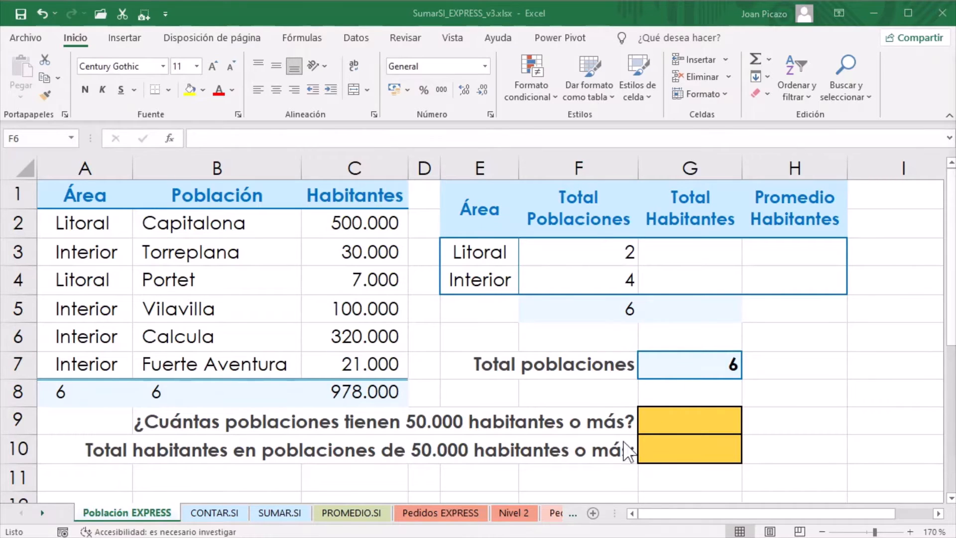
# Count the towns with 50.000 or more inhabitants in G9 with CONTAR.SI, using range C2:C7 and criterion >=50000
pyautogui.click(673, 421)
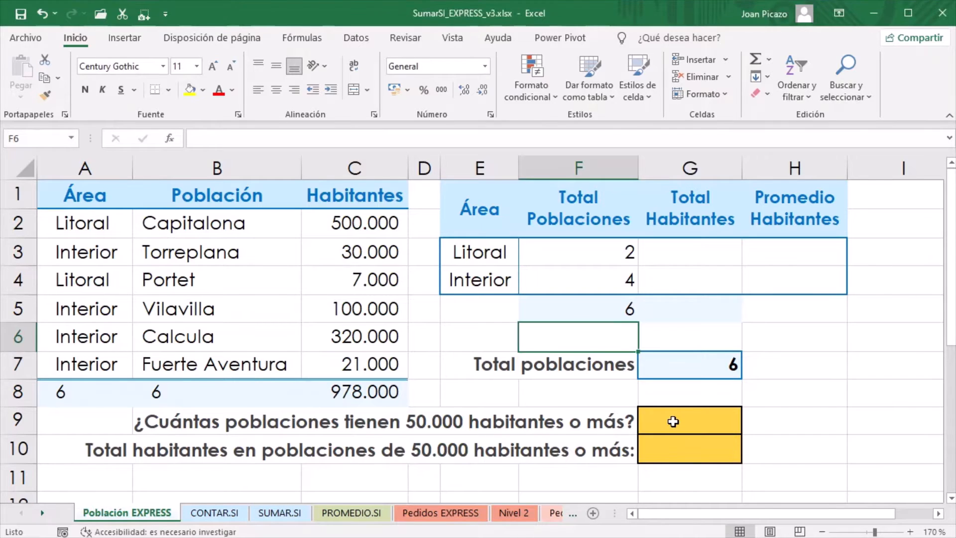
pyautogui.click(673, 421)
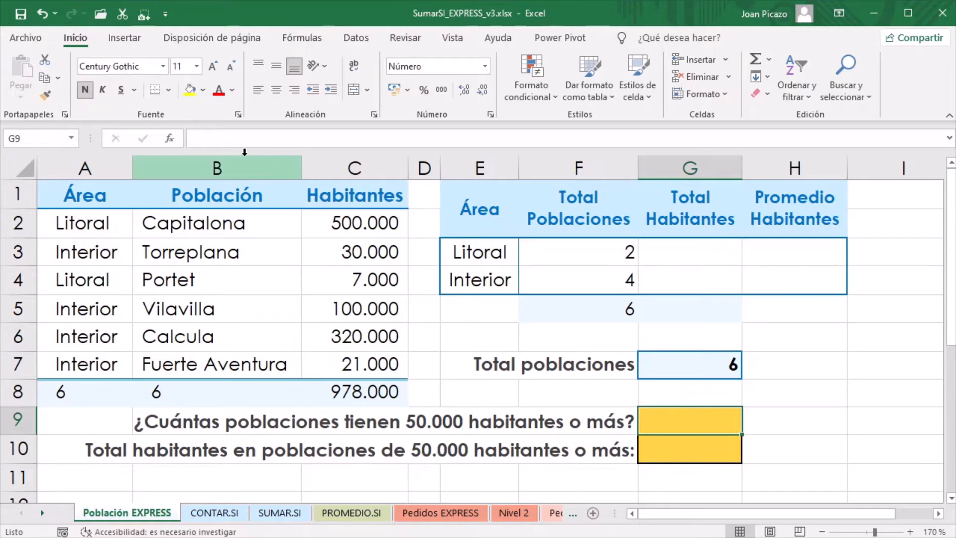
pyautogui.click(168, 139)
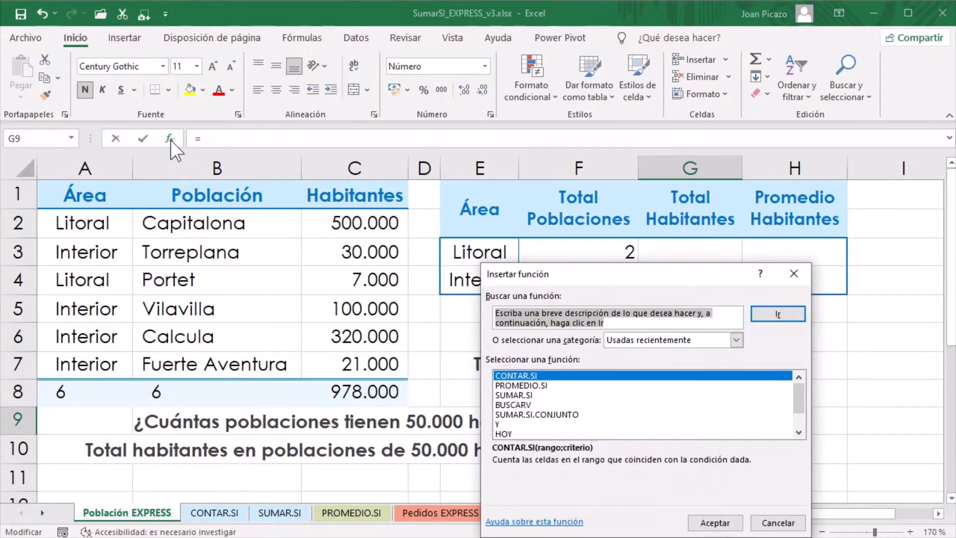
pyautogui.click(510, 373)
pyautogui.doubleClick(510, 375)
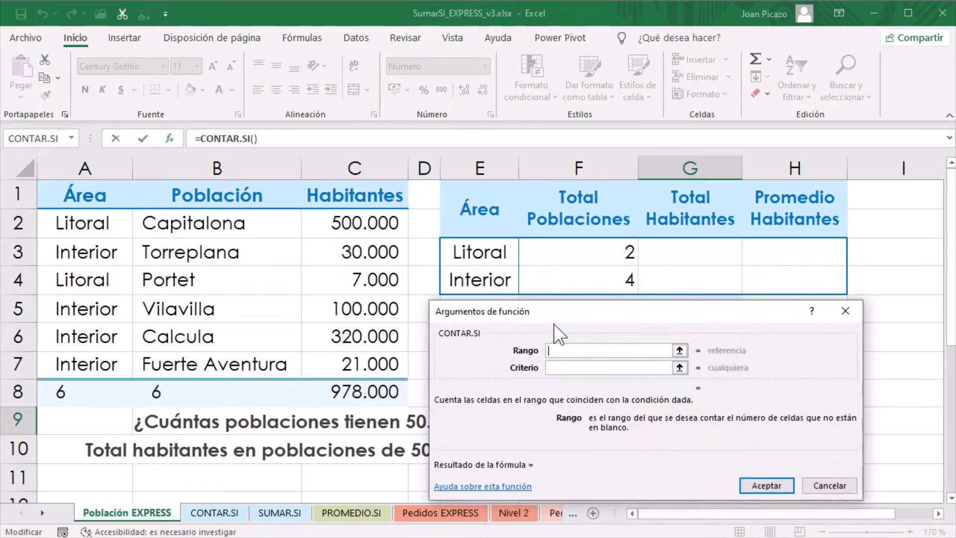
pyautogui.moveTo(554, 315); pyautogui.dragTo(553, 200)
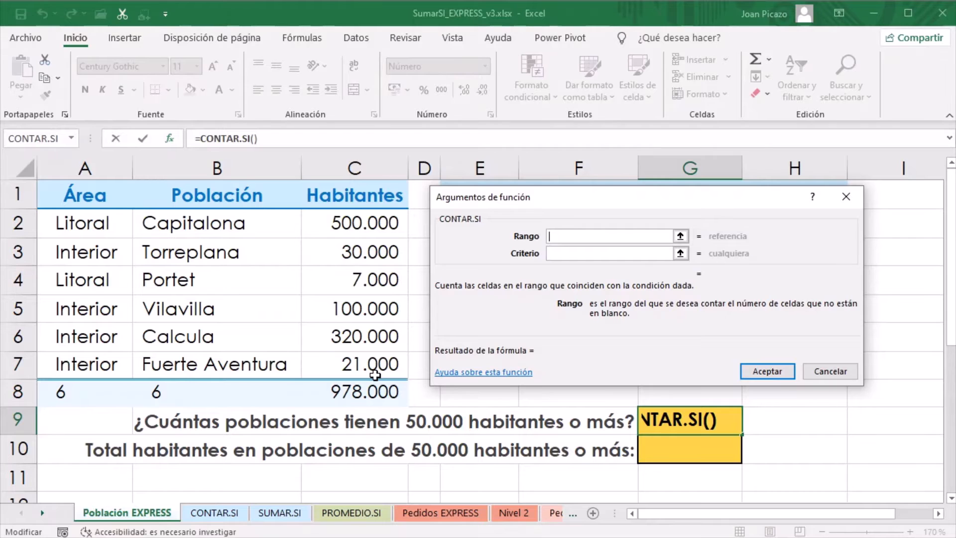
pyautogui.moveTo(355, 227); pyautogui.dragTo(348, 366)
pyautogui.click(575, 252)
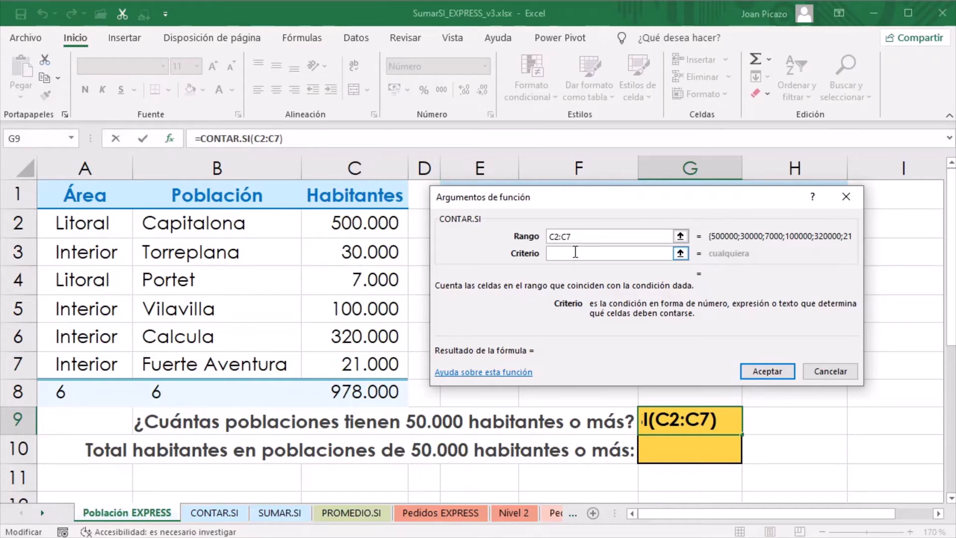
pyautogui.write('>=')
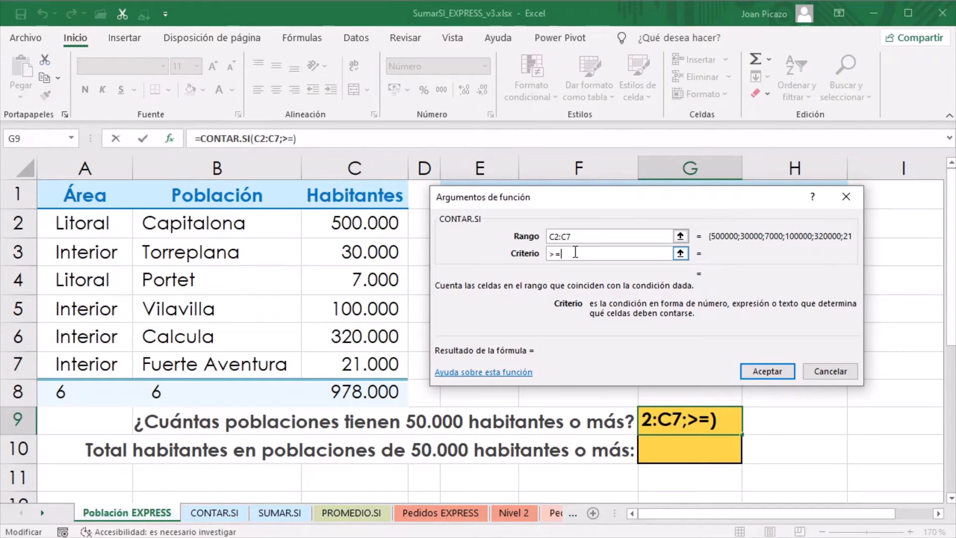
pyautogui.write('50')
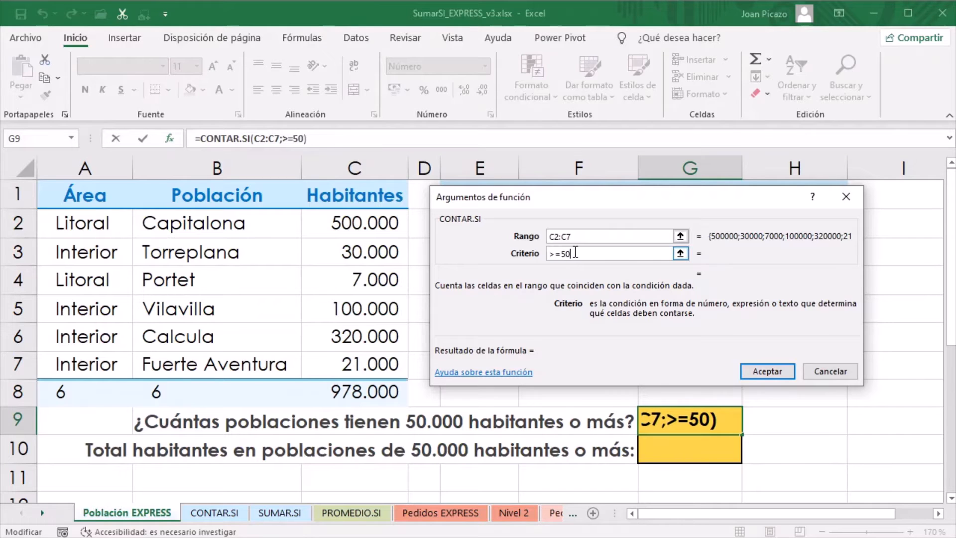
pyautogui.write('000')
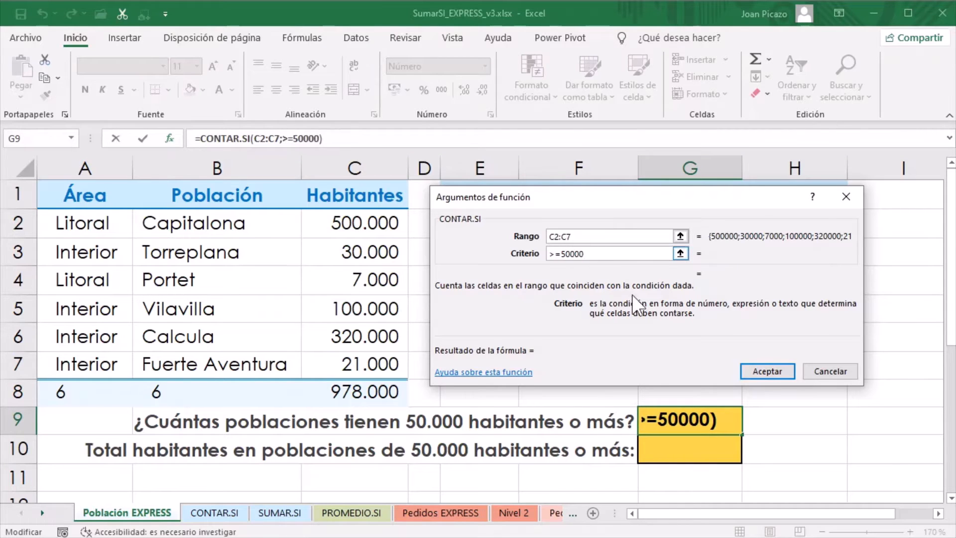
pyautogui.click(778, 371)
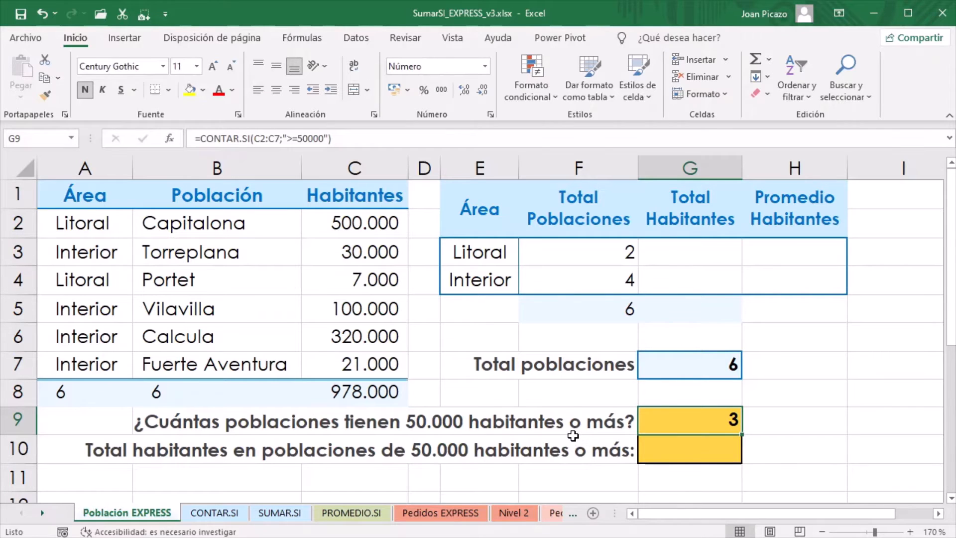
# Consult the syntax on the SUMAR.SI sheet and enter SUMAR.SI in G10 of Población EXPRESS with range C2:C7 and criterion >=50000
pyautogui.click(673, 454)
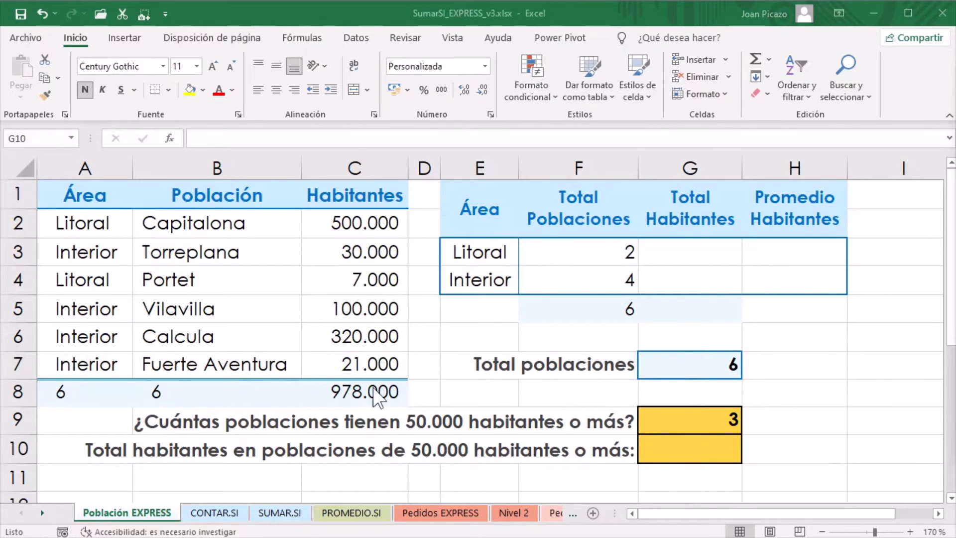
pyautogui.click(276, 514)
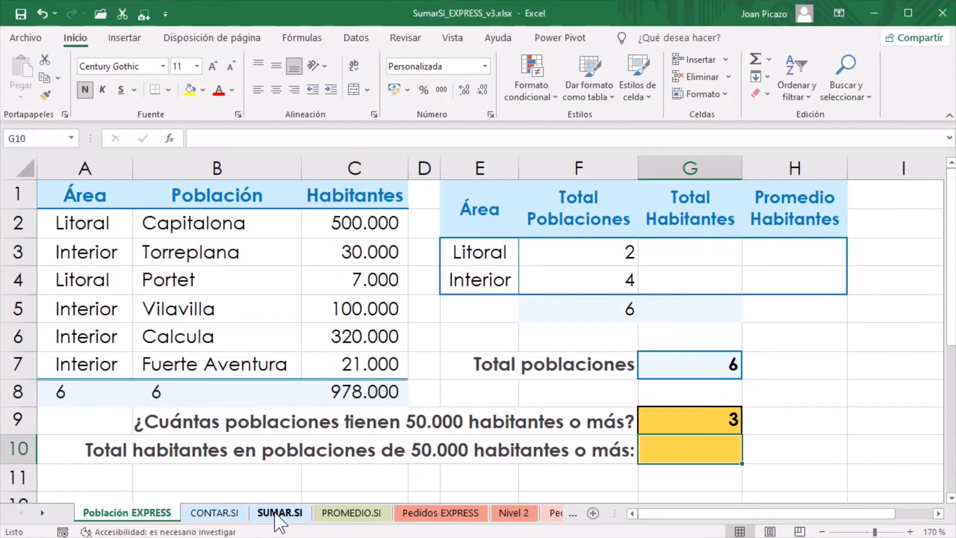
pyautogui.click(275, 515)
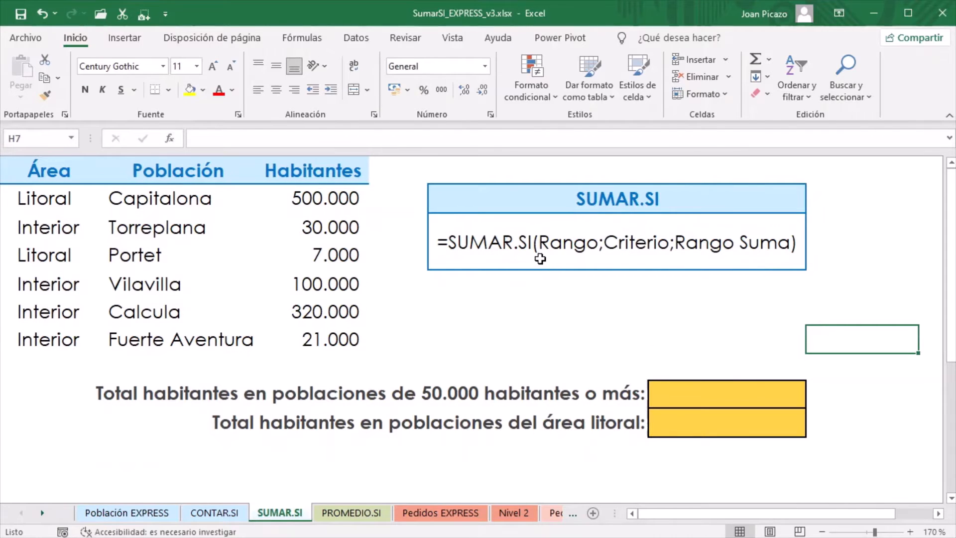
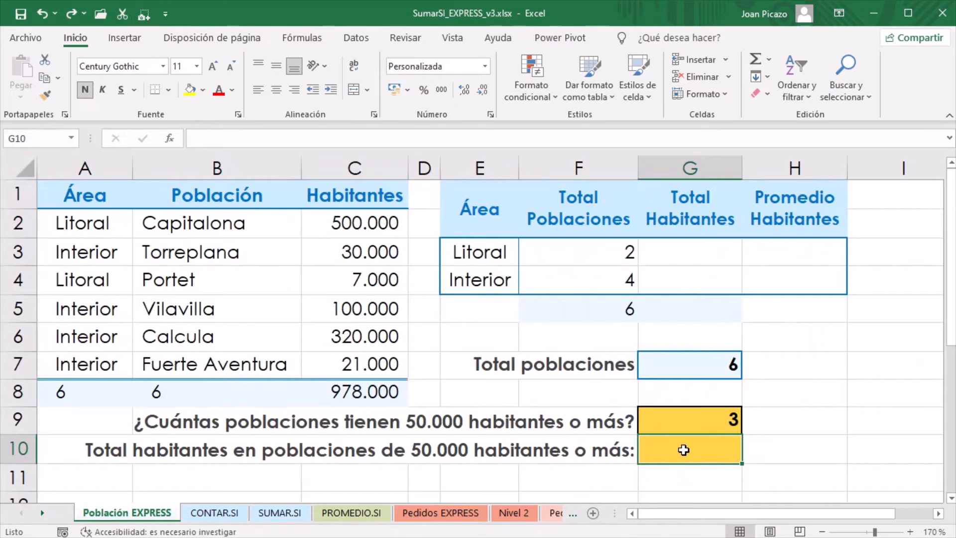
pyautogui.click(169, 138)
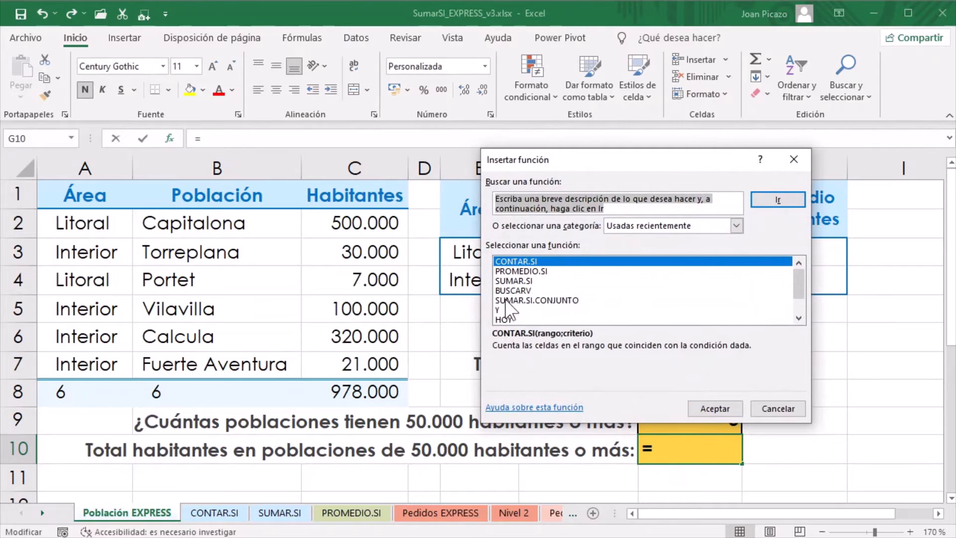
pyautogui.click(507, 280)
pyautogui.doubleClick(507, 281)
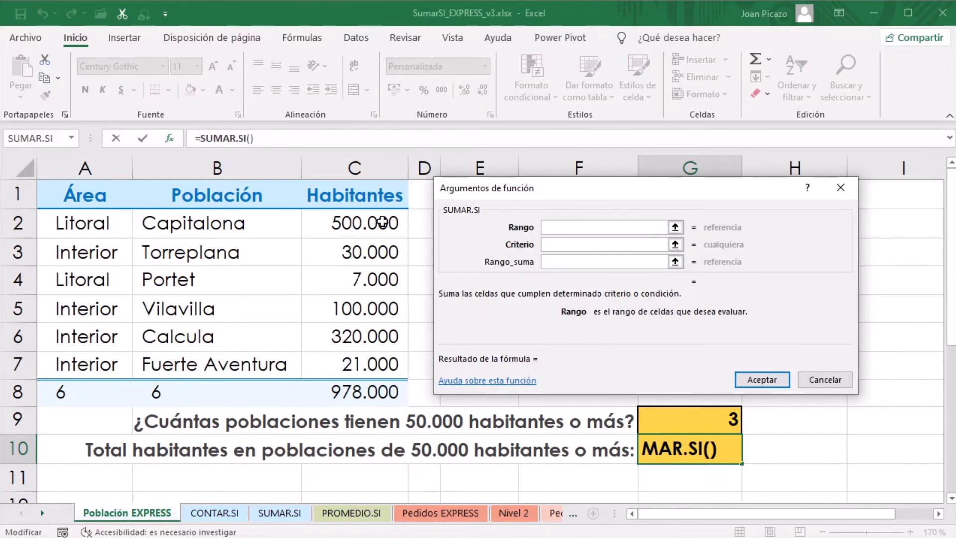
pyautogui.moveTo(350, 233); pyautogui.dragTo(356, 360)
pyautogui.click(561, 244)
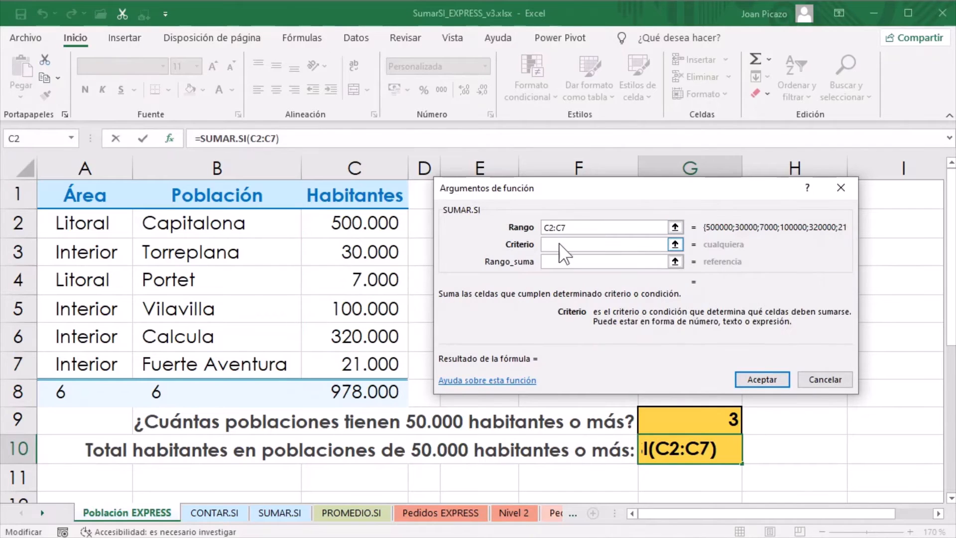
pyautogui.write('>')
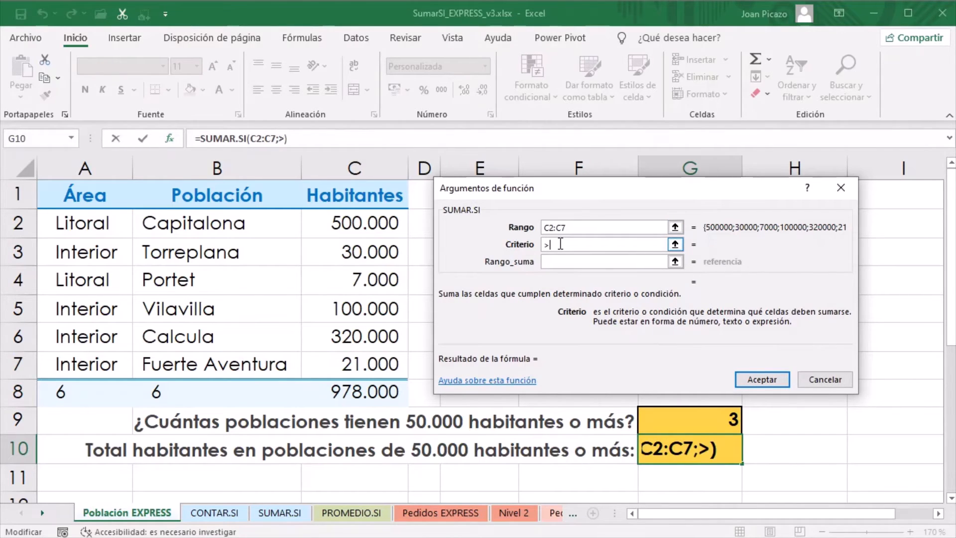
pyautogui.write('=50000')
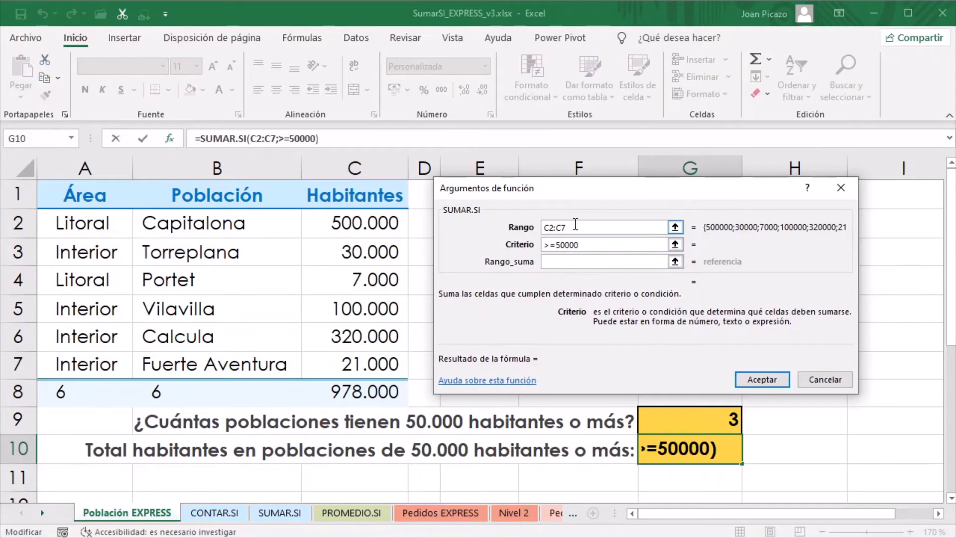
pyautogui.click(572, 260)
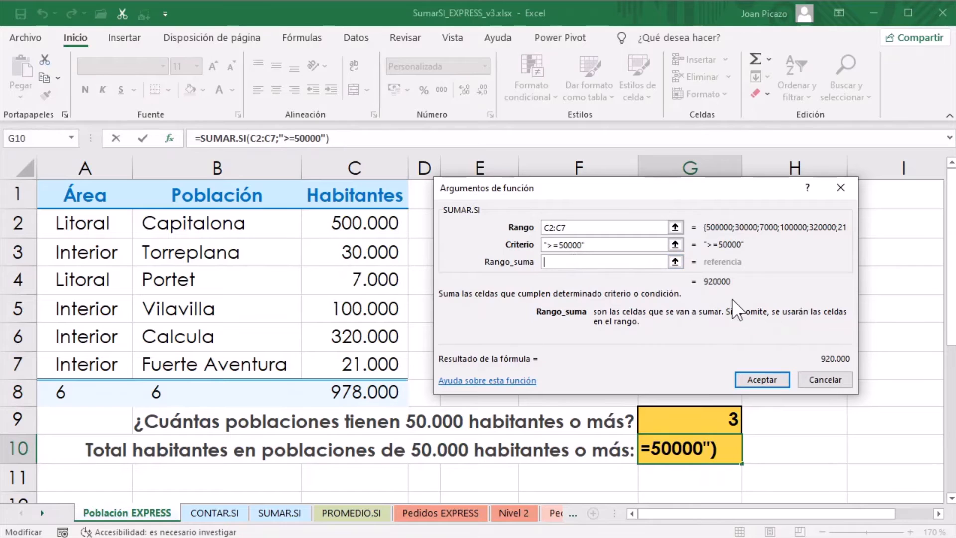
pyautogui.click(762, 381)
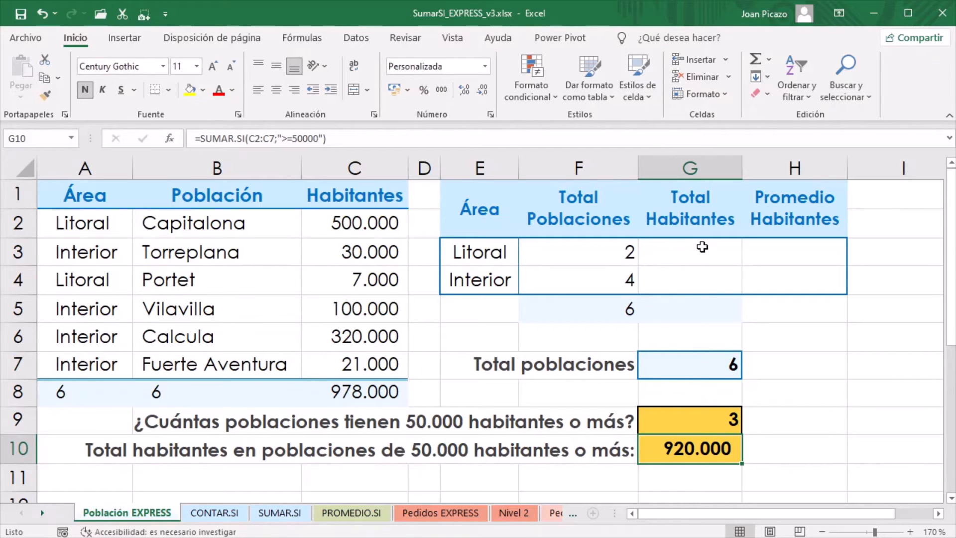
# Sum the Litoral inhabitants in G3 with SUMAR.SI, using range A2:A7, cell E3 as the criterion and sum range C2:C7
pyautogui.click(673, 256)
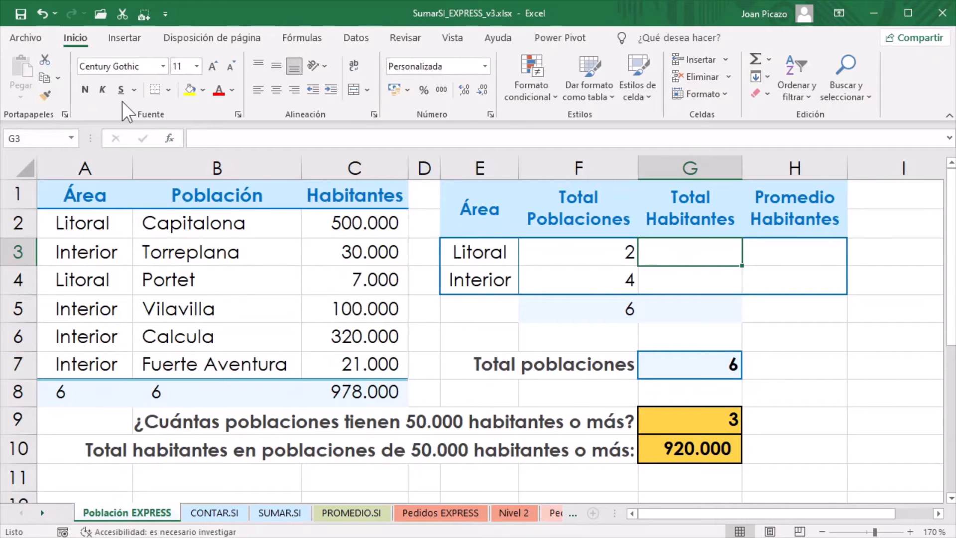
pyautogui.click(168, 139)
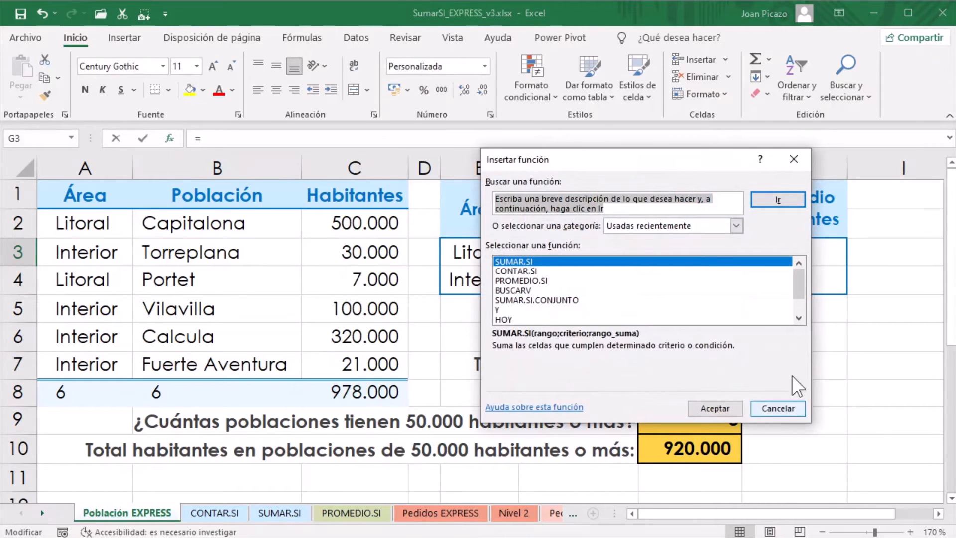
pyautogui.doubleClick(508, 262)
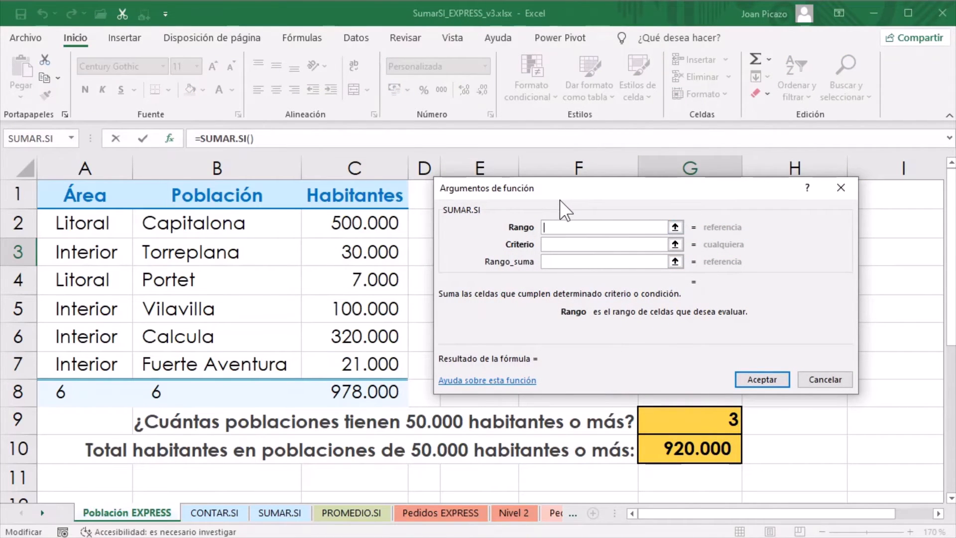
pyautogui.moveTo(79, 224); pyautogui.dragTo(85, 371)
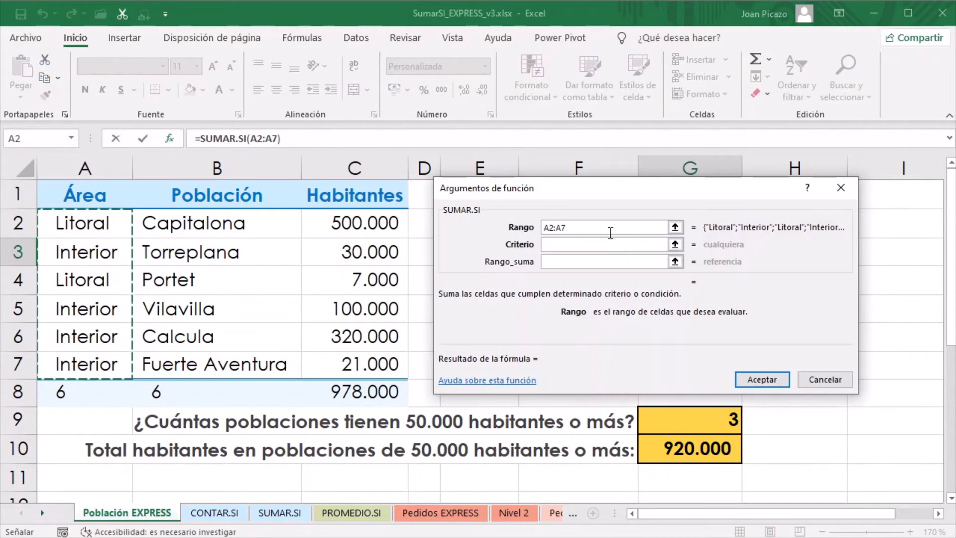
pyautogui.press('Tab')
pyautogui.moveTo(525, 185); pyautogui.dragTo(579, 271)
pyautogui.click(470, 252)
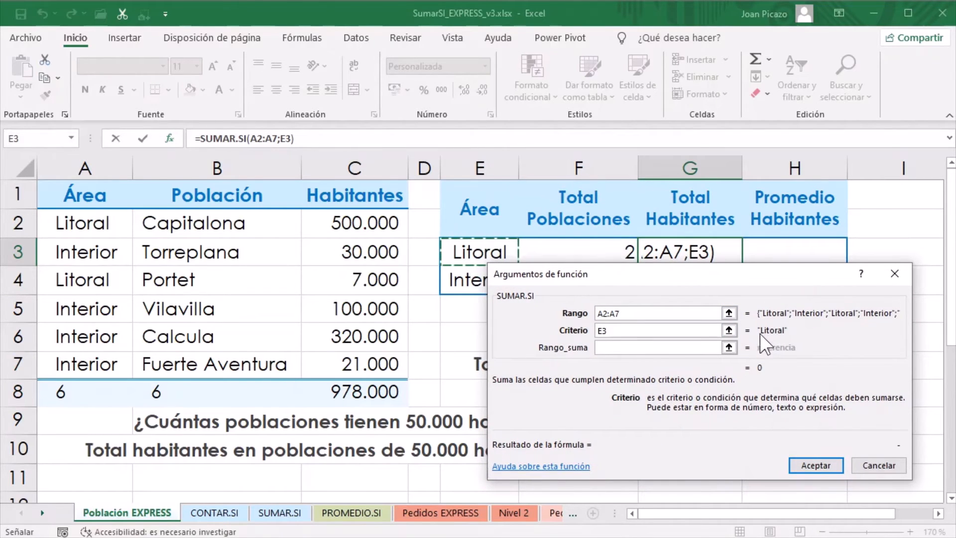
pyautogui.click(613, 348)
pyautogui.moveTo(355, 223); pyautogui.dragTo(368, 374)
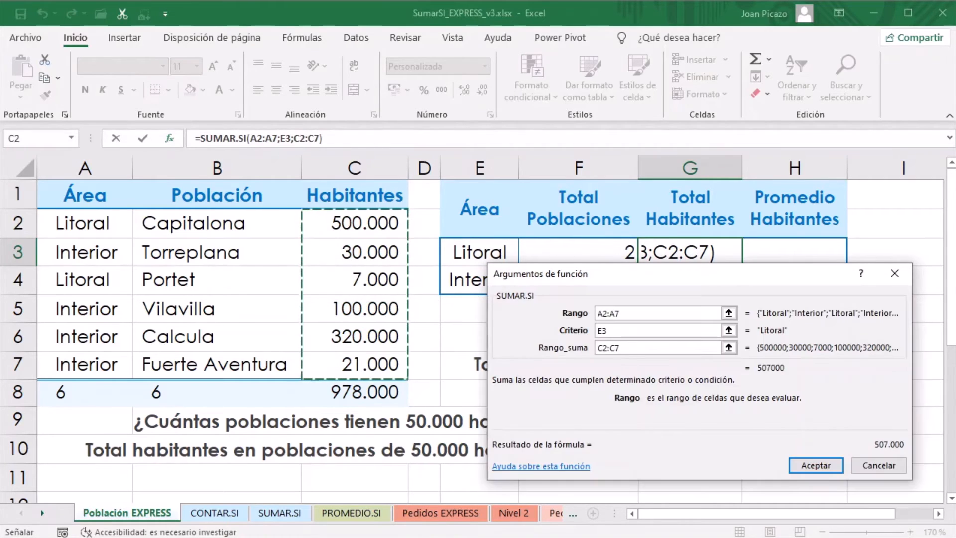
pyautogui.click(814, 467)
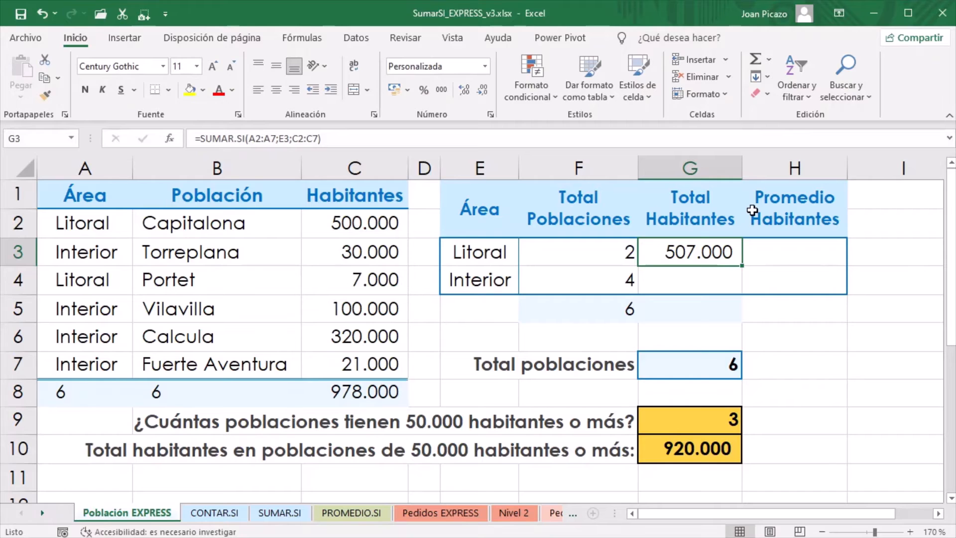
# Sum the Interior inhabitants in G4 with SUMAR.SI, using range A2:A7, cell E4 as the criterion and sum range C2:C7
pyautogui.click(708, 279)
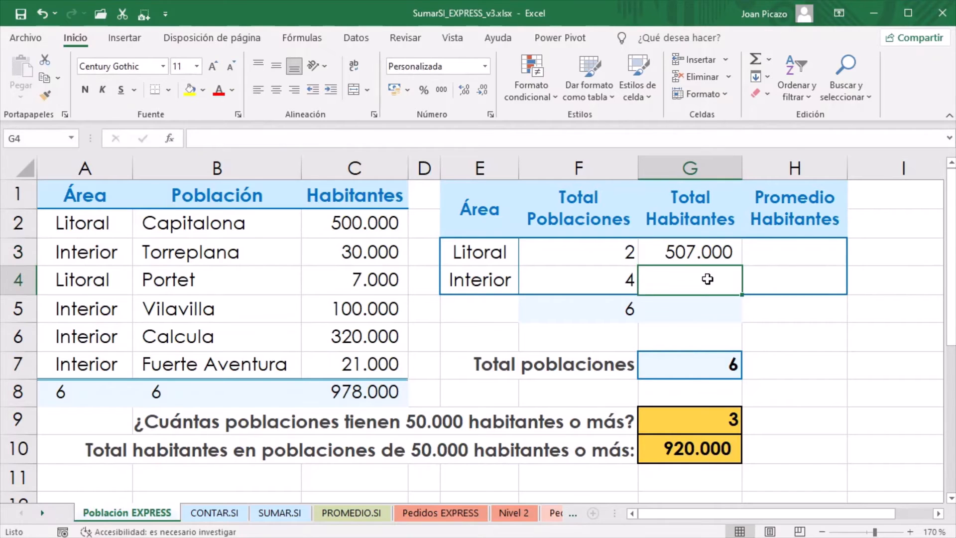
pyautogui.click(169, 139)
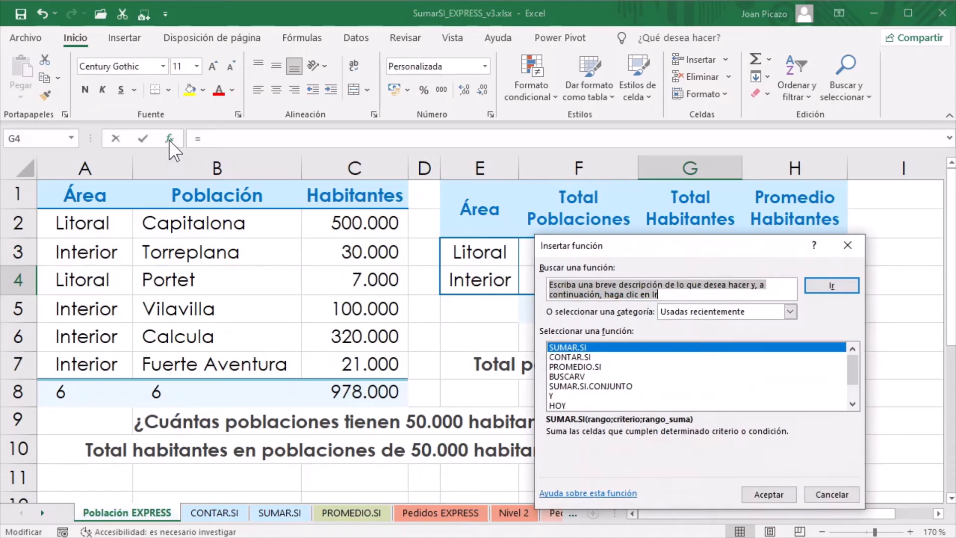
pyautogui.doubleClick(559, 345)
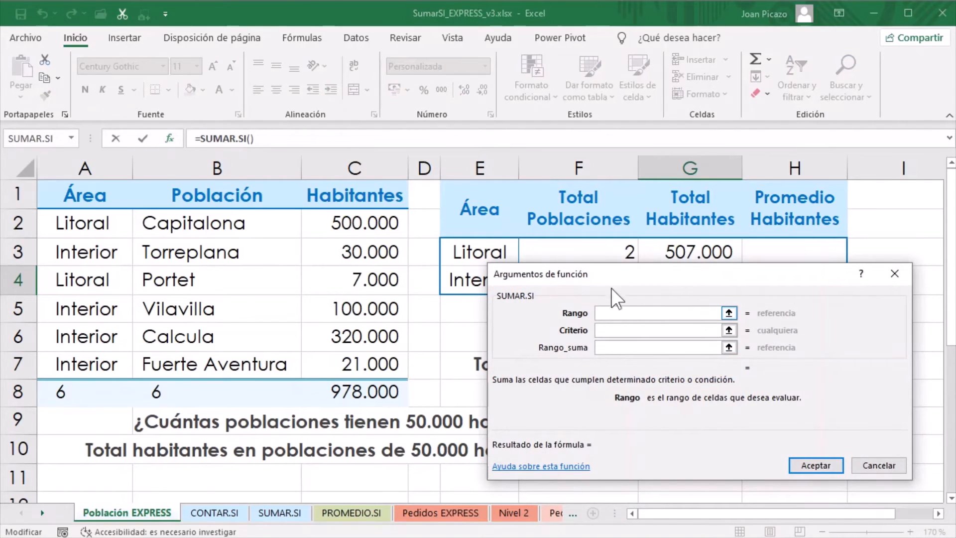
pyautogui.moveTo(80, 213); pyautogui.dragTo(55, 377)
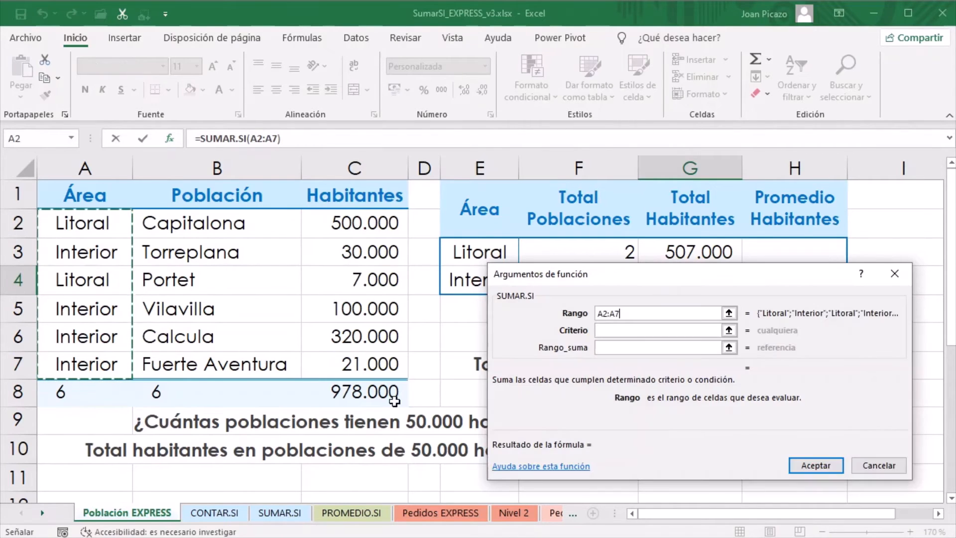
pyautogui.click(620, 331)
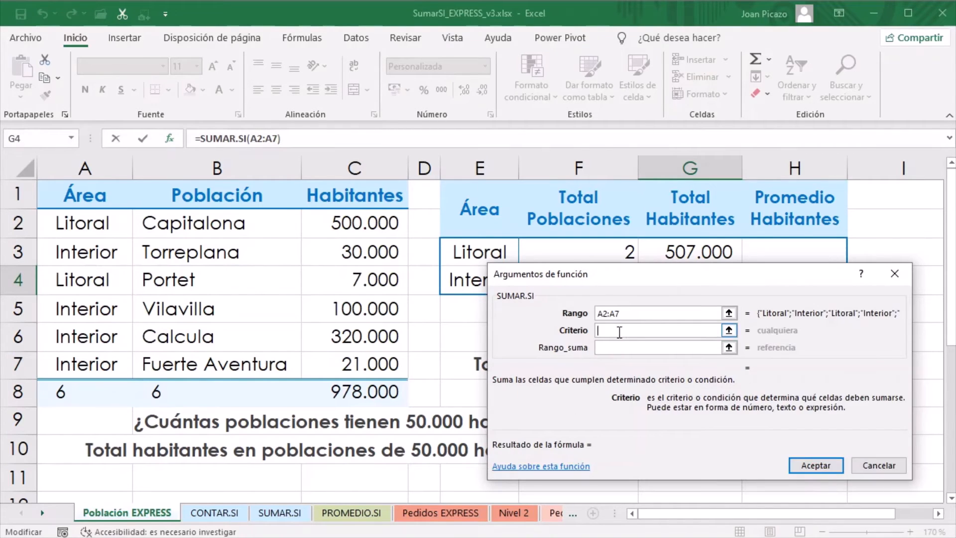
pyautogui.click(463, 280)
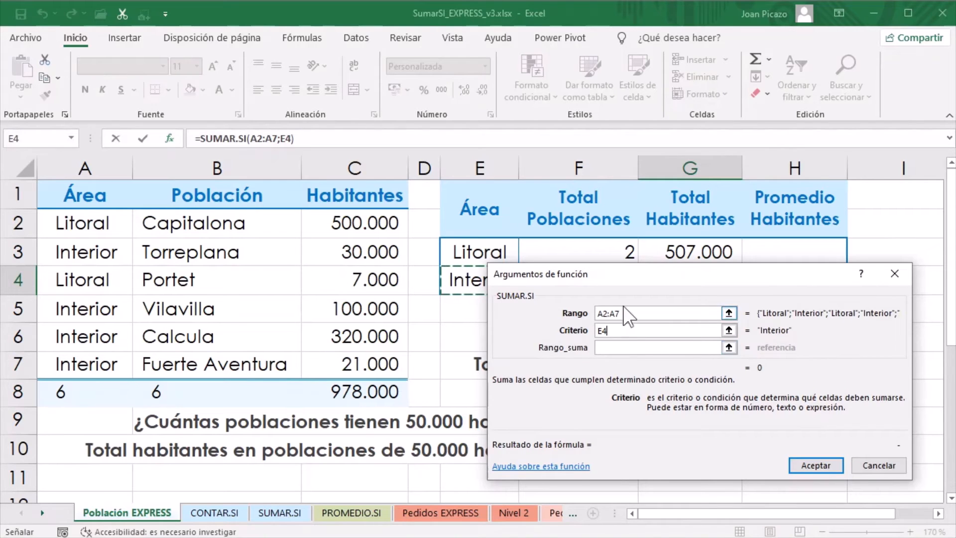
pyautogui.click(629, 350)
pyautogui.moveTo(355, 229); pyautogui.dragTo(364, 365)
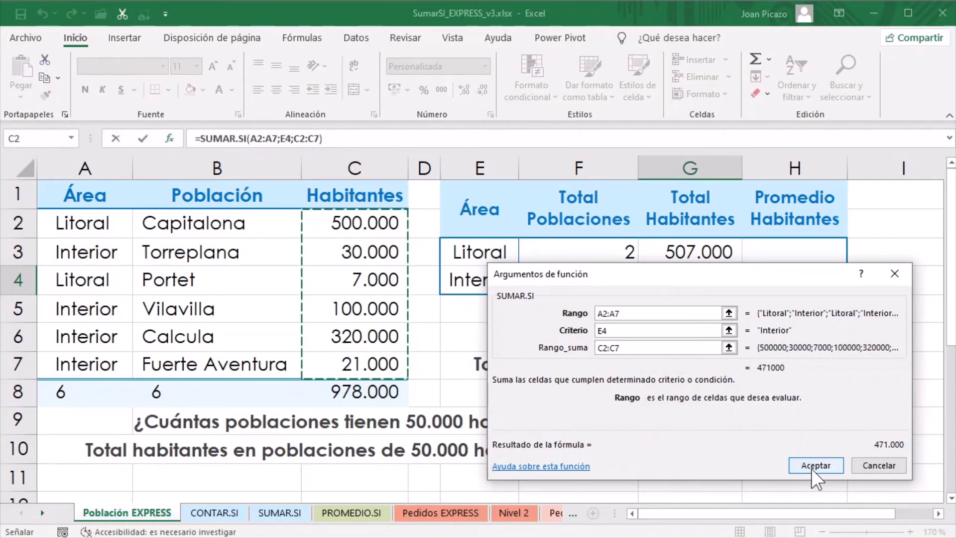
pyautogui.click(811, 467)
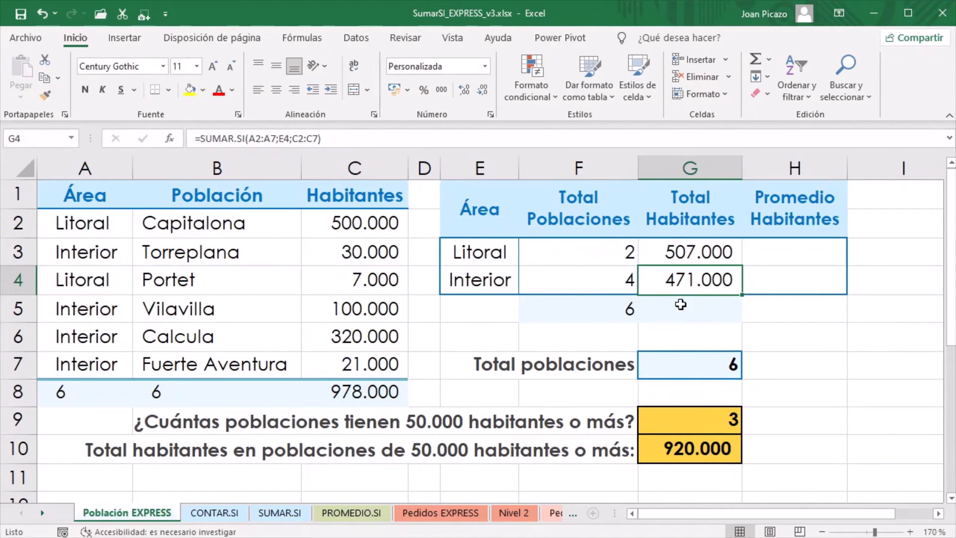
# Total the inhabitants of both areas, G3:G4, in cell G5 with SUMA
pyautogui.click(685, 309)
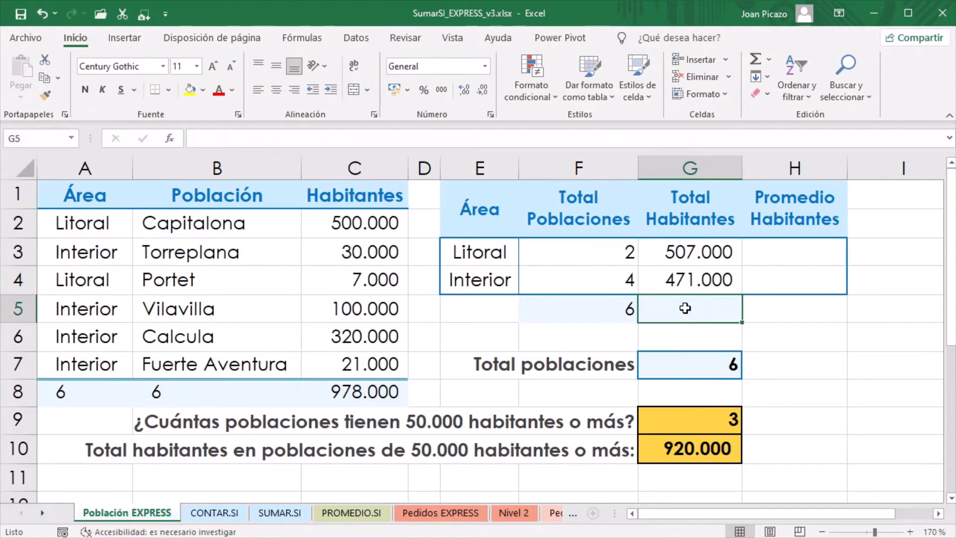
pyautogui.click(756, 58)
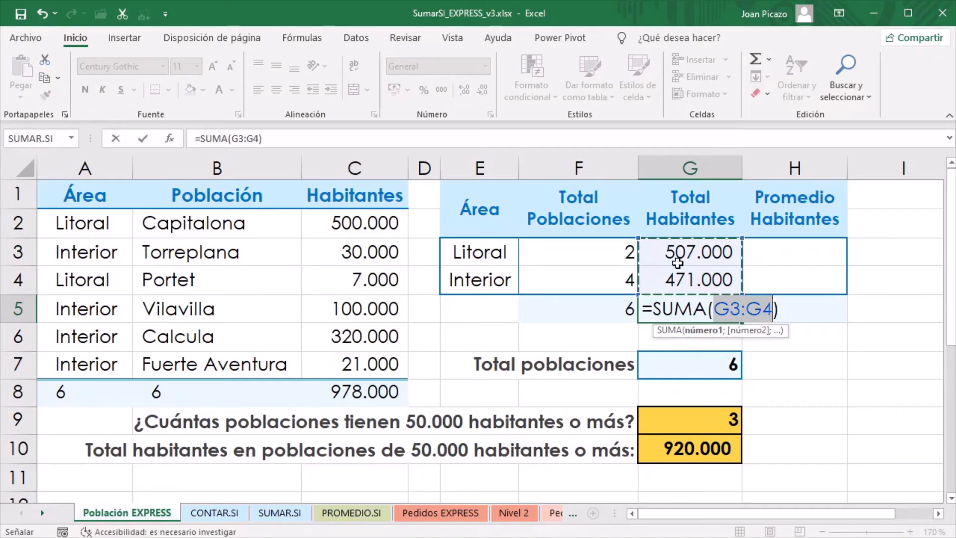
pyautogui.press('Return')
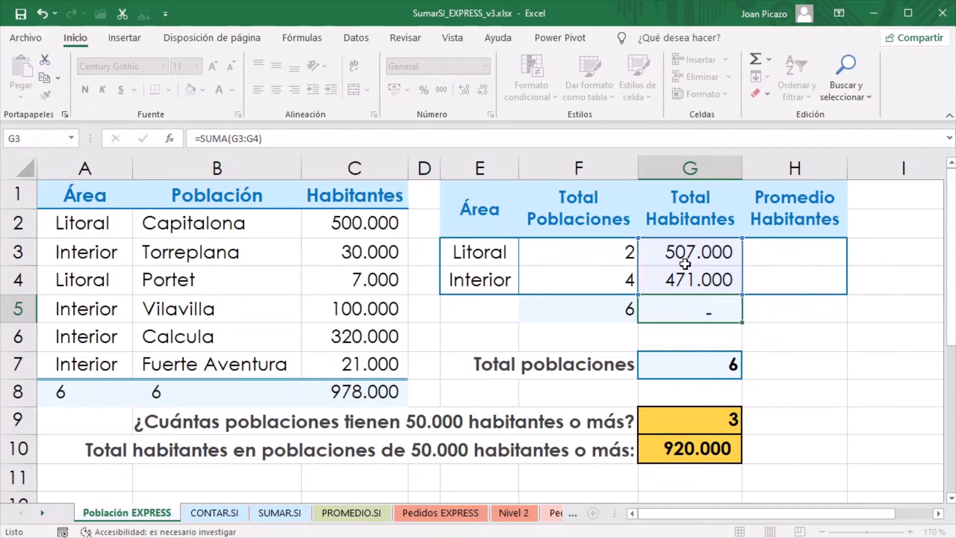
pyautogui.press('Return')
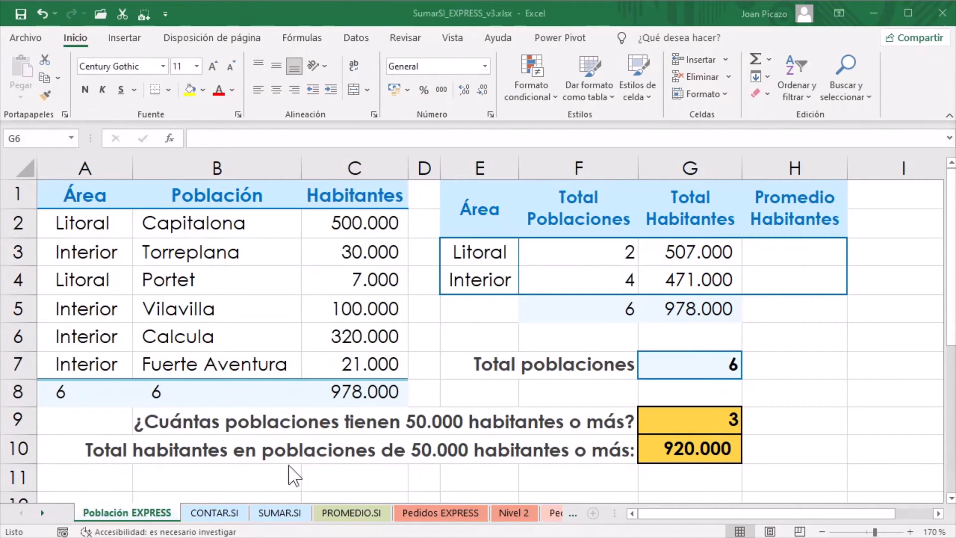
# Consult the PROMEDIO.SI sheet's syntax and average the Litoral inhabitants in H3 of Población EXPRESS with range A2:A7, criterion E3 and average range C2:C7
pyautogui.click(348, 511)
pyautogui.click(348, 511)
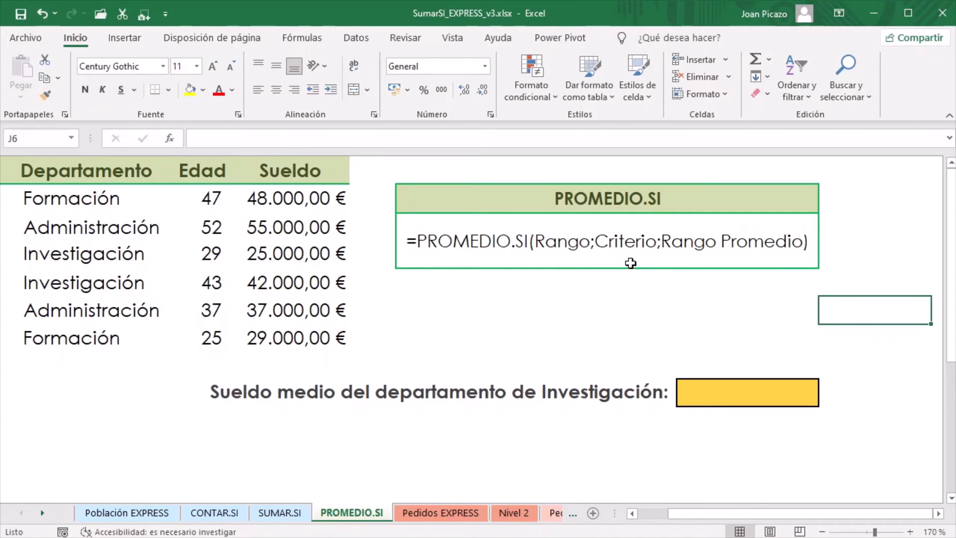
pyautogui.click(113, 517)
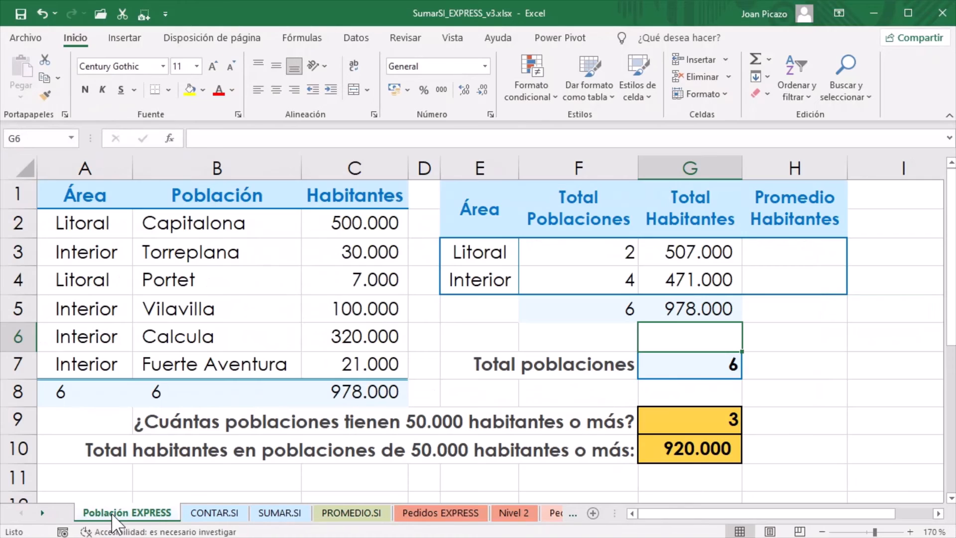
pyautogui.click(792, 251)
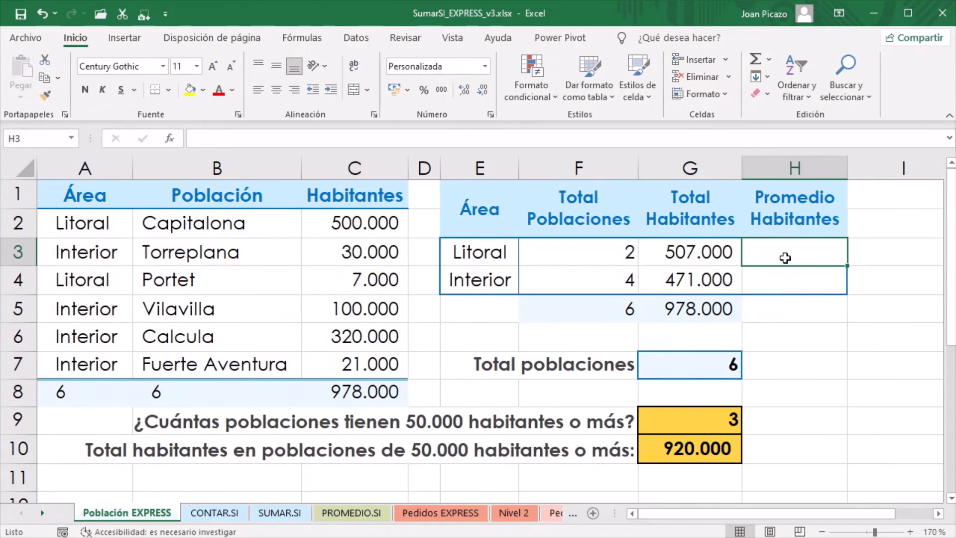
pyautogui.click(168, 137)
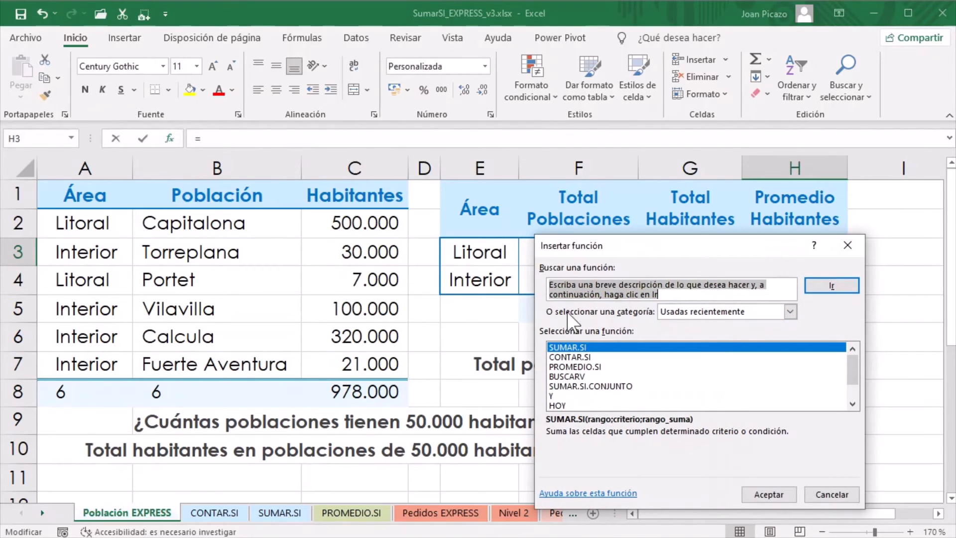
pyautogui.doubleClick(565, 367)
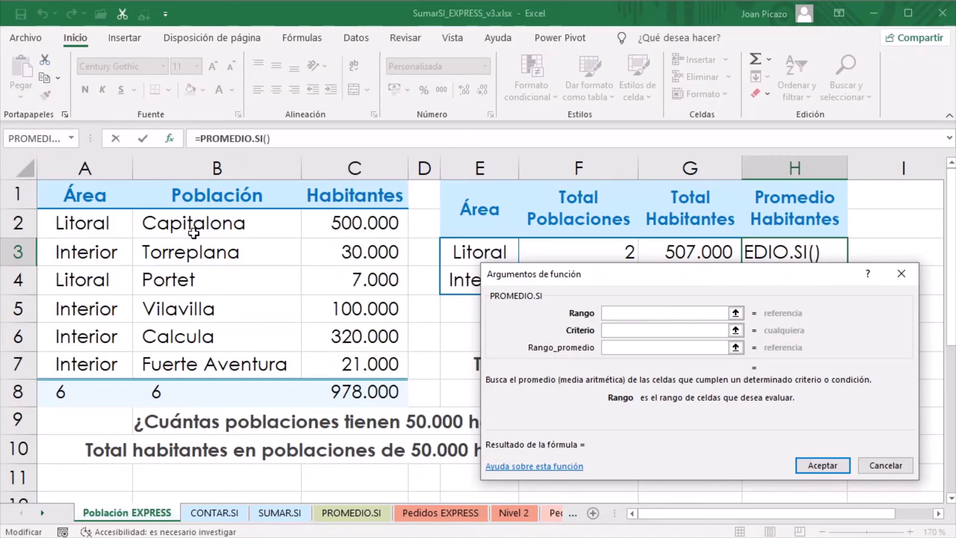
pyautogui.moveTo(115, 224); pyautogui.dragTo(109, 367)
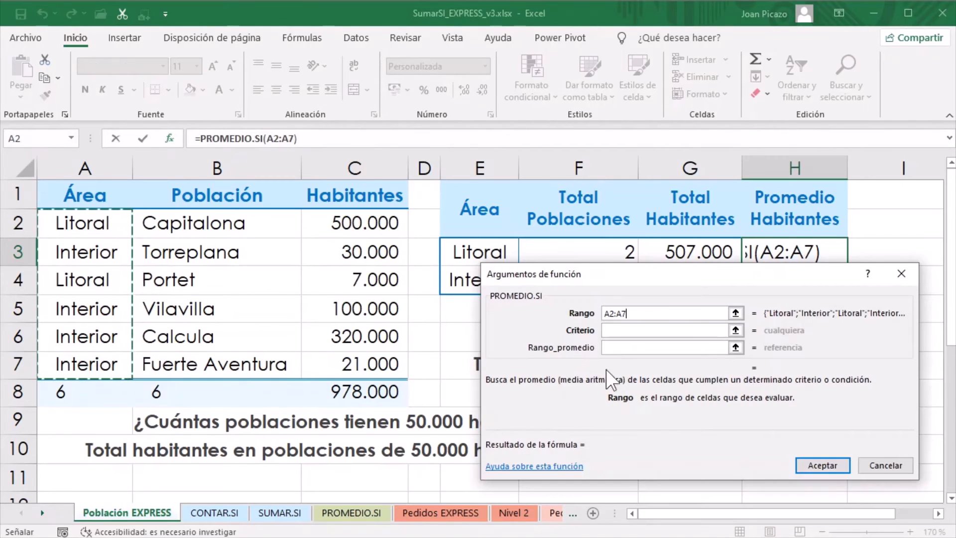
pyautogui.click(612, 330)
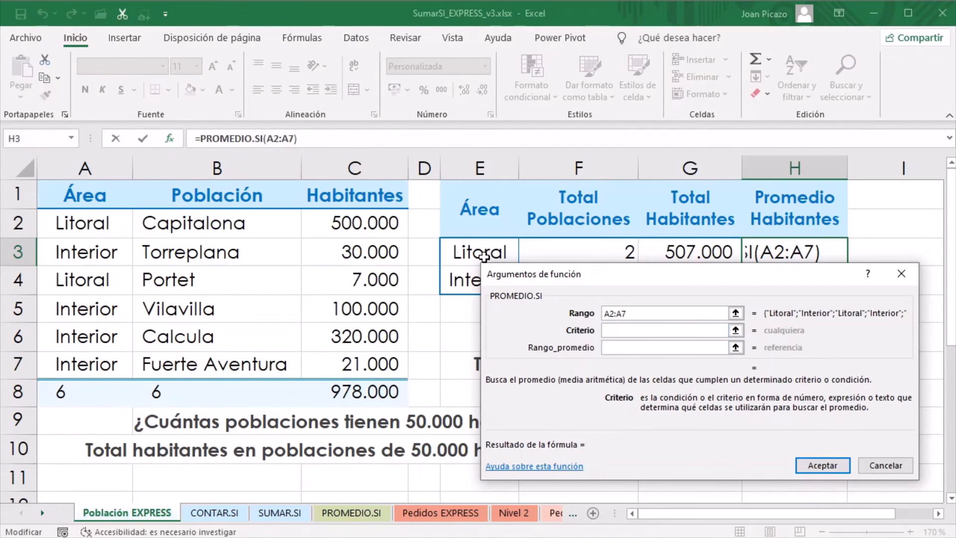
pyautogui.click(459, 253)
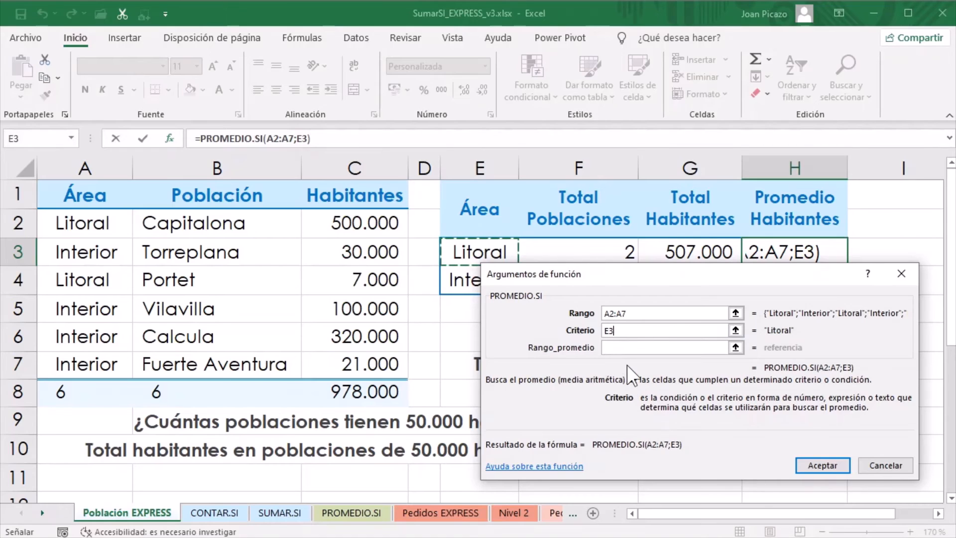
pyautogui.click(627, 347)
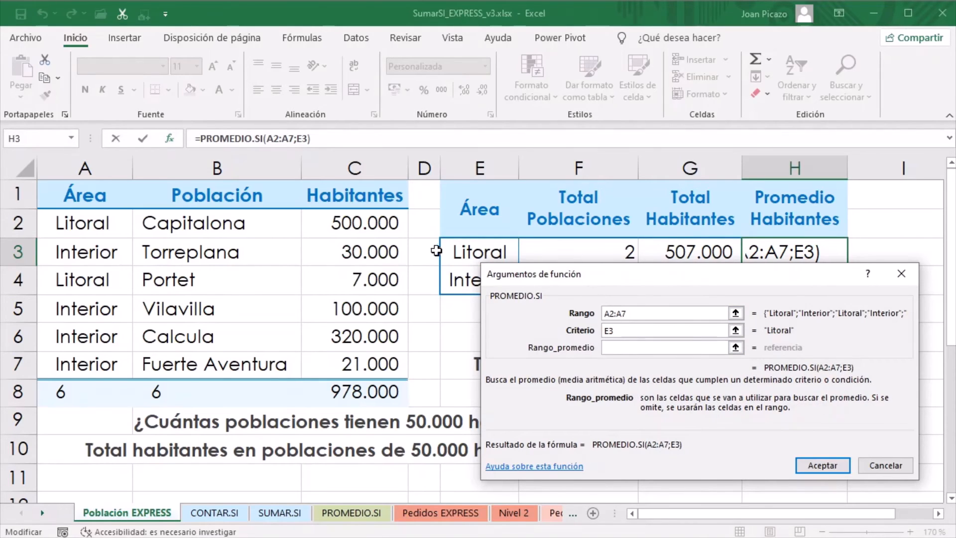
pyautogui.moveTo(358, 224); pyautogui.dragTo(343, 369)
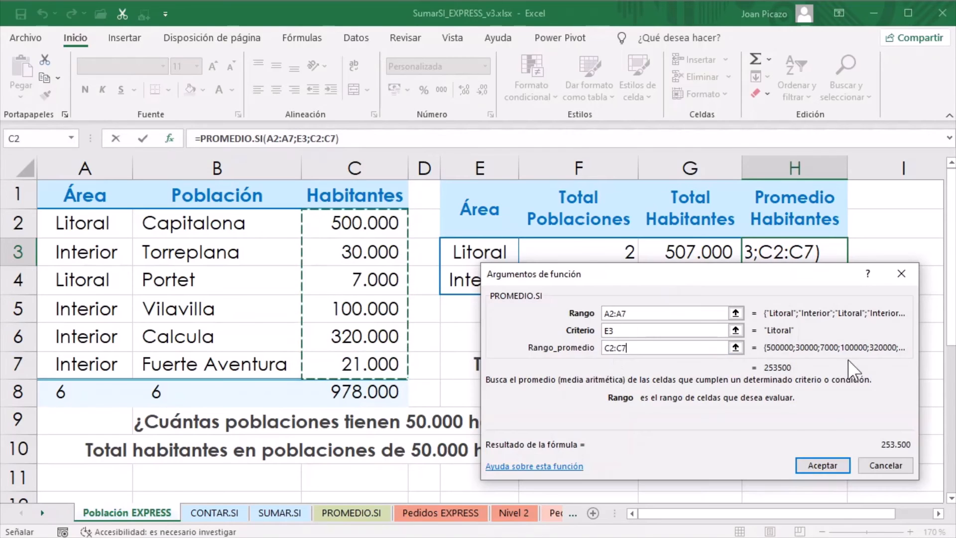
pyautogui.click(817, 464)
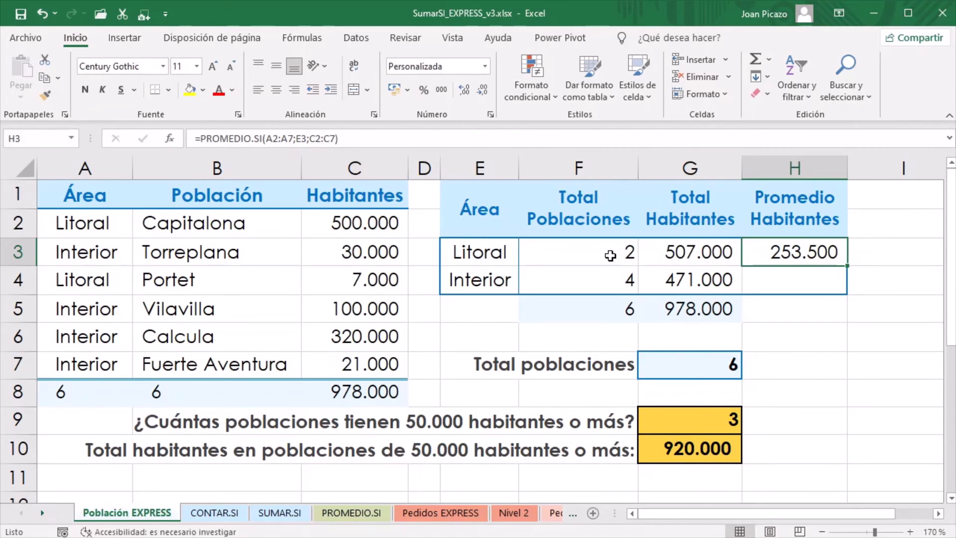
# Begin a PROMEDIO.SI formula in H4 for the Interior average, with A2:A7 as the range to evaluate
pyautogui.click(763, 292)
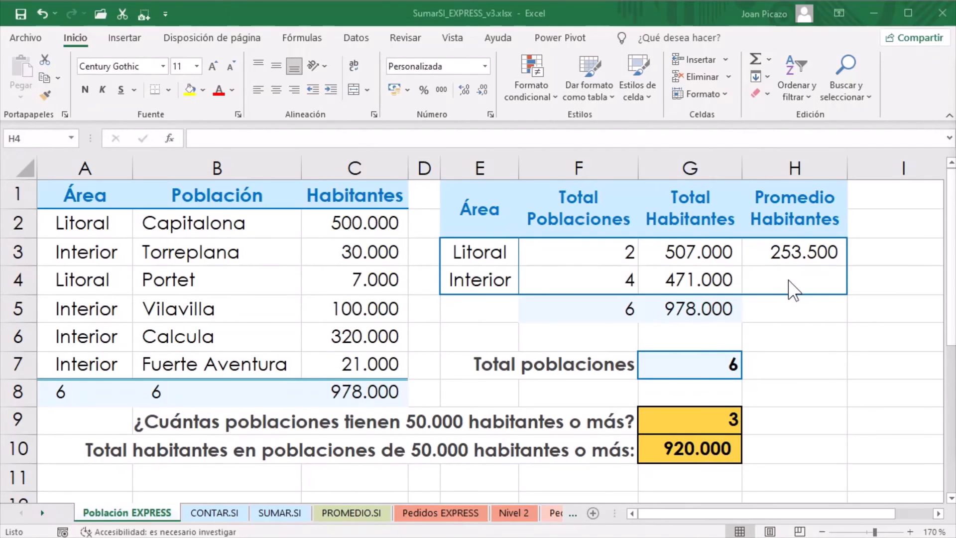
pyautogui.click(784, 279)
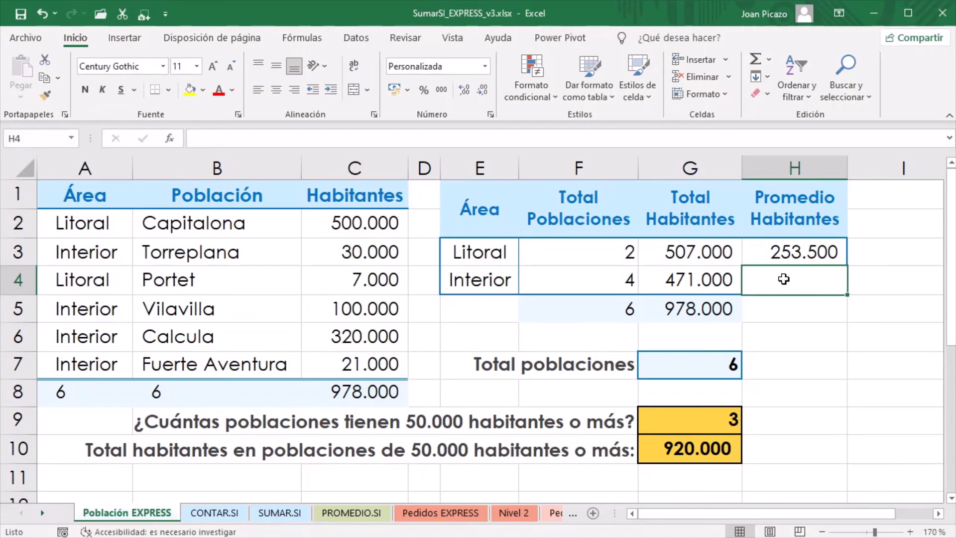
pyautogui.write('=p')
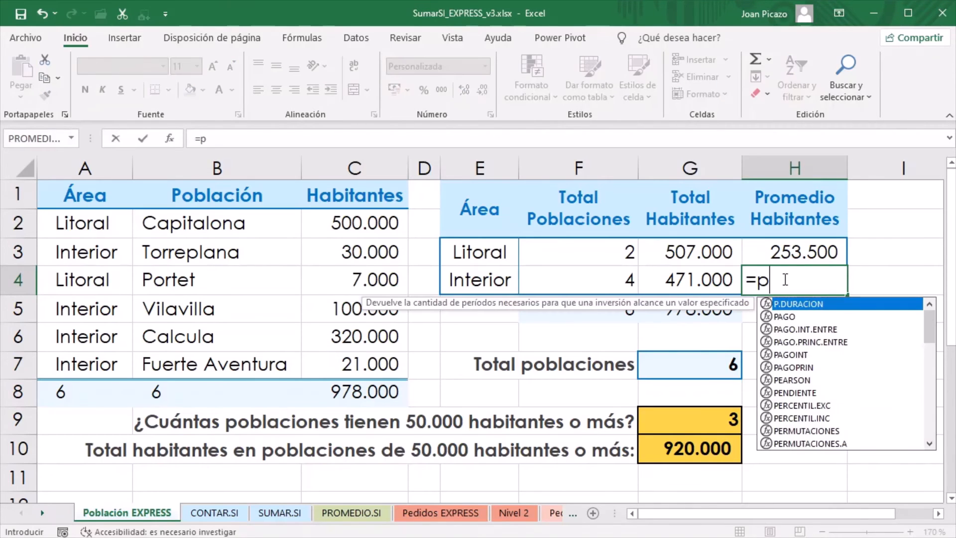
pyautogui.write('ro')
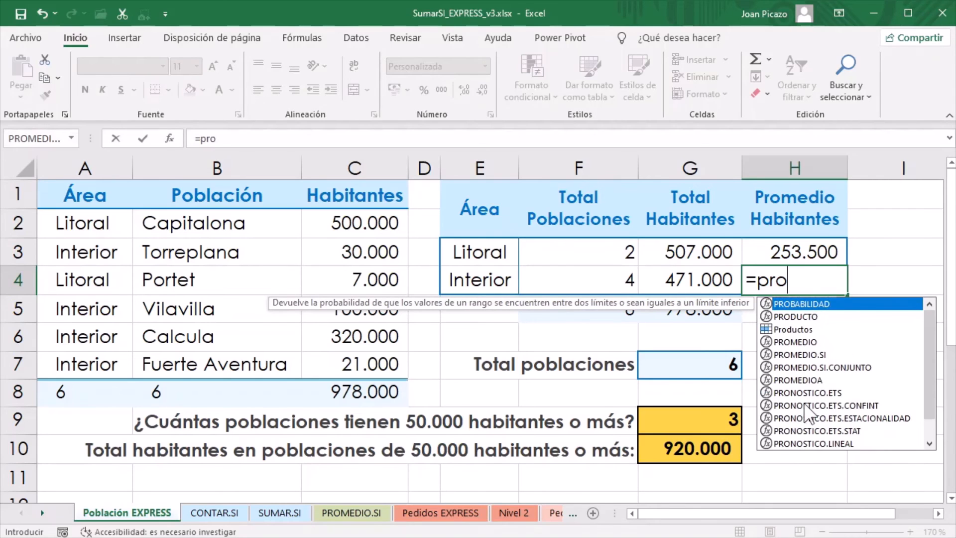
pyautogui.press('Down')
pyautogui.press('Down')
pyautogui.press('Down')
pyautogui.press('Down')
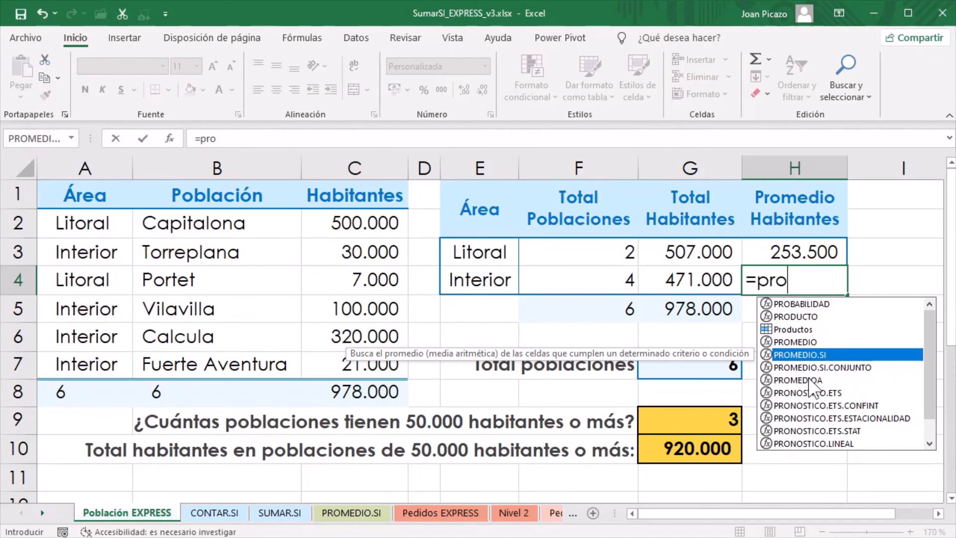
pyautogui.press('Tab')
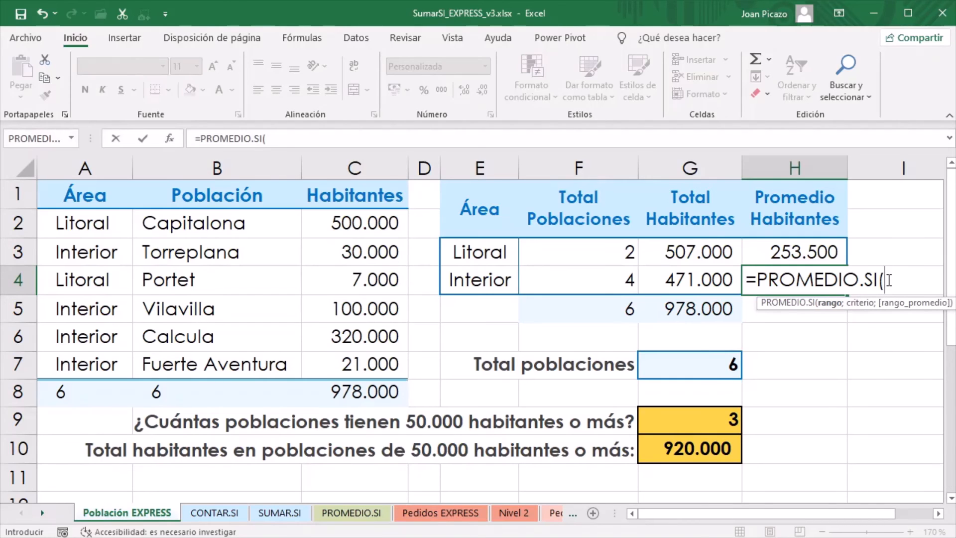
pyautogui.moveTo(86, 222); pyautogui.dragTo(64, 357)
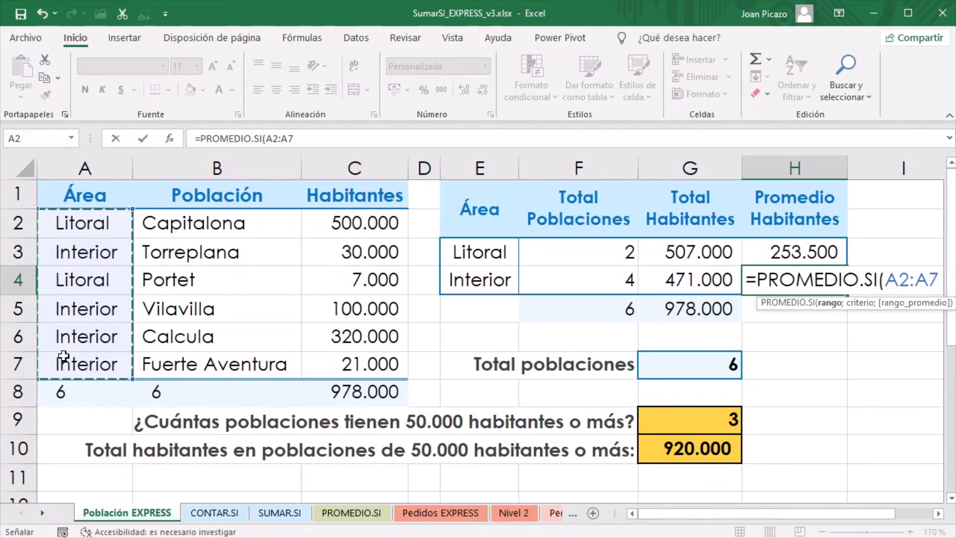
# Complete the PROMEDIO.SI formula in H4 with the text criterion "Interior" and the average range C2:C7
pyautogui.write(';')
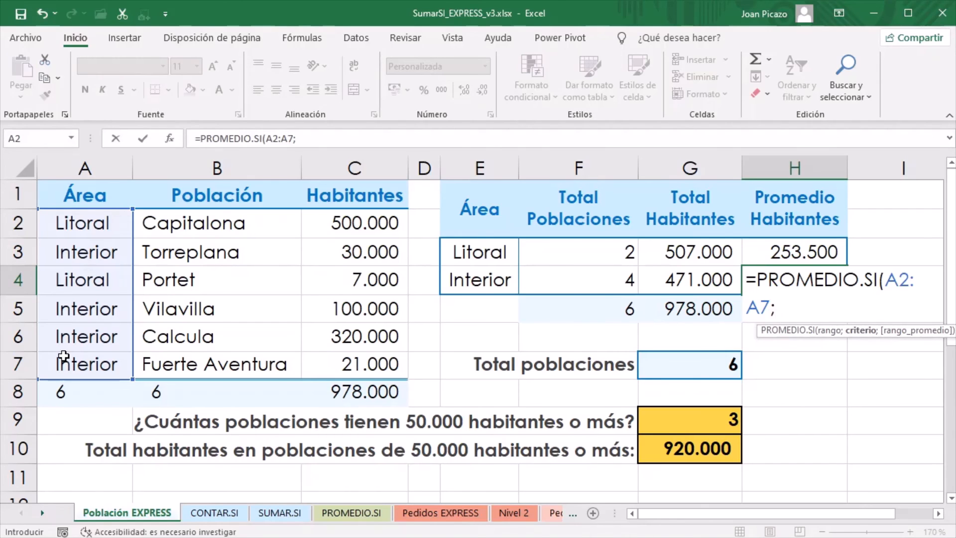
pyautogui.write('"')
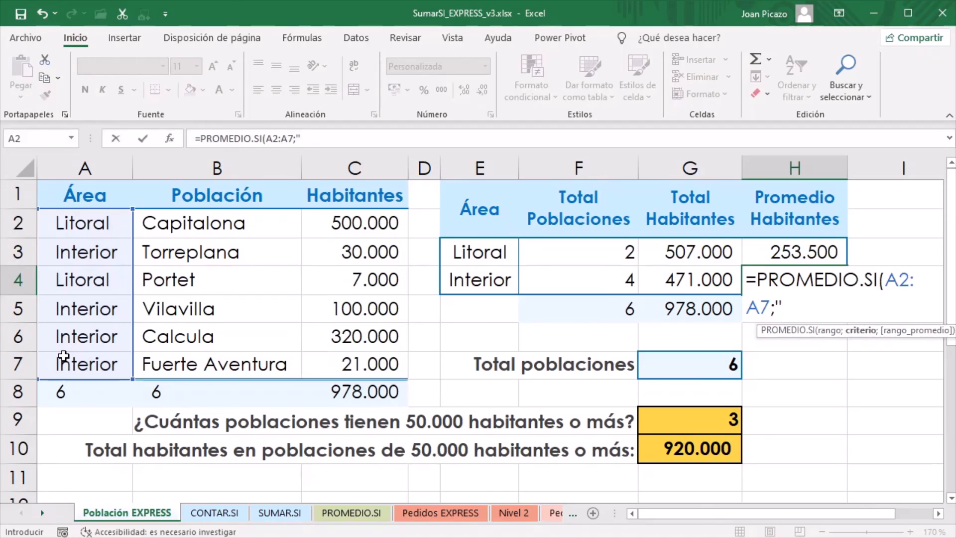
pyautogui.write('Inter')
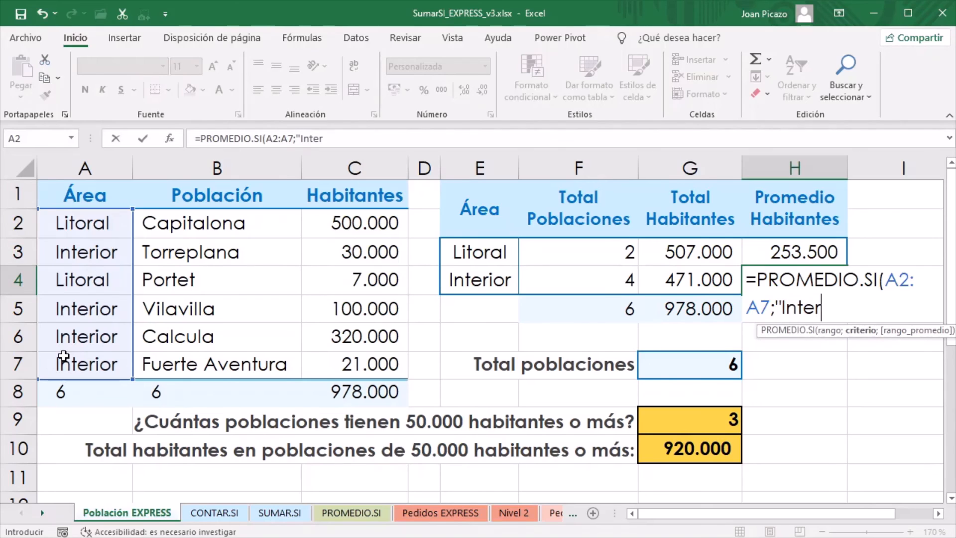
pyautogui.write('ior"')
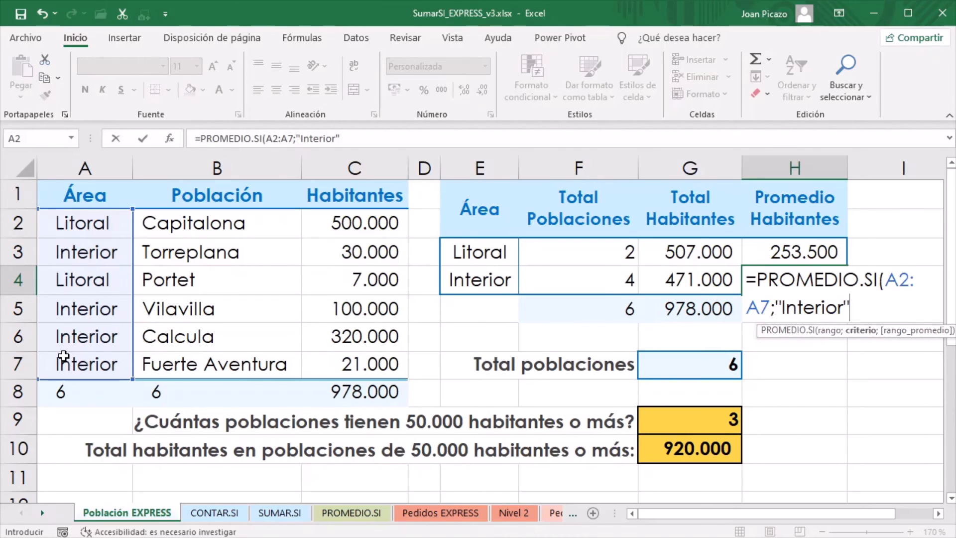
pyautogui.write(';')
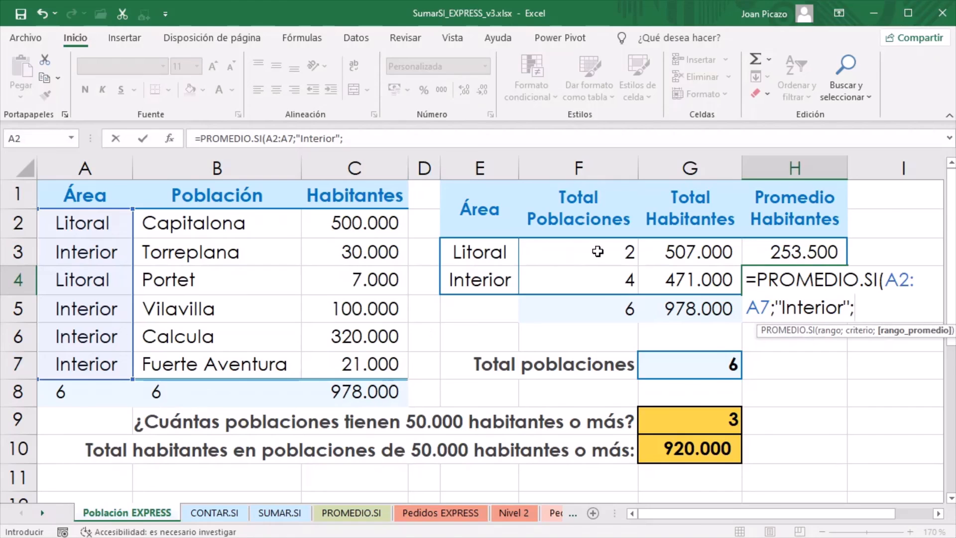
pyautogui.write('c2')
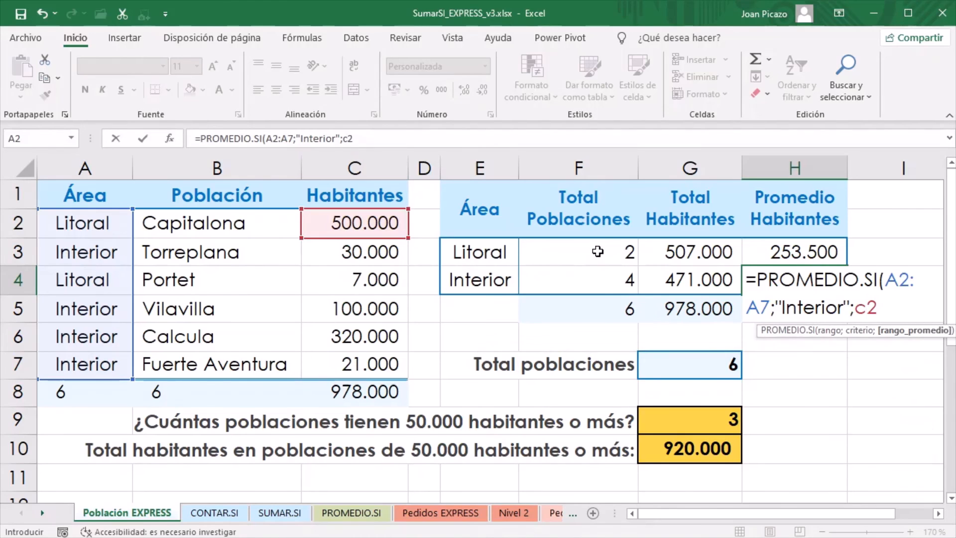
pyautogui.write(':')
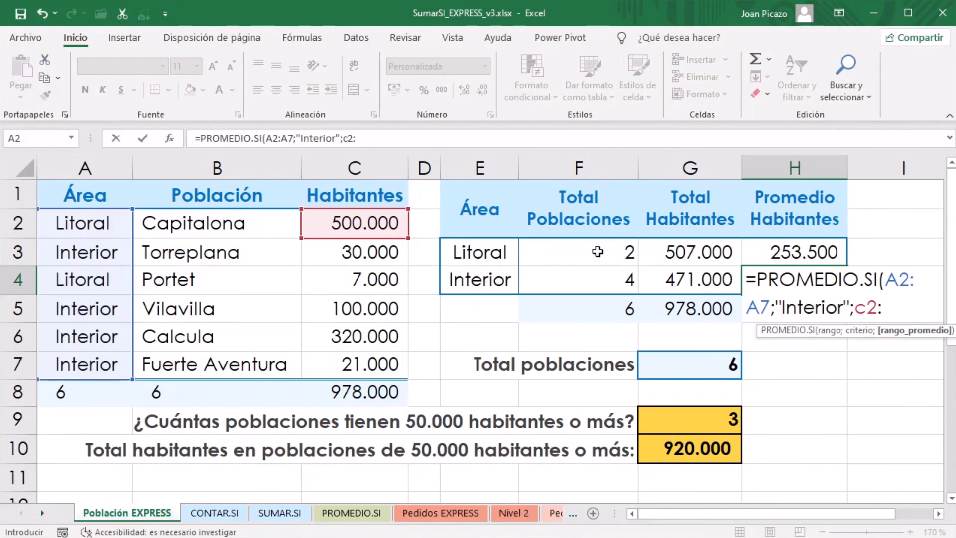
pyautogui.write('c7)')
pyautogui.press('Return')
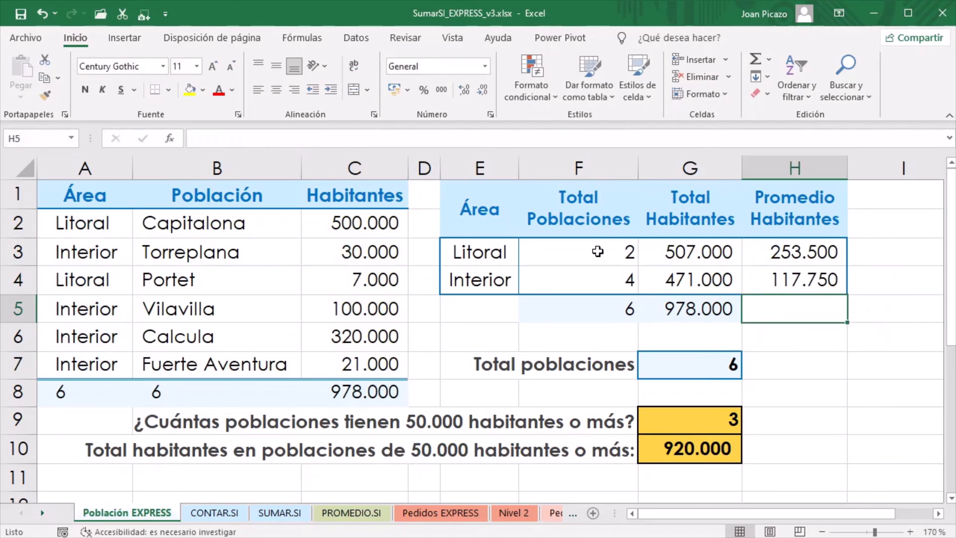